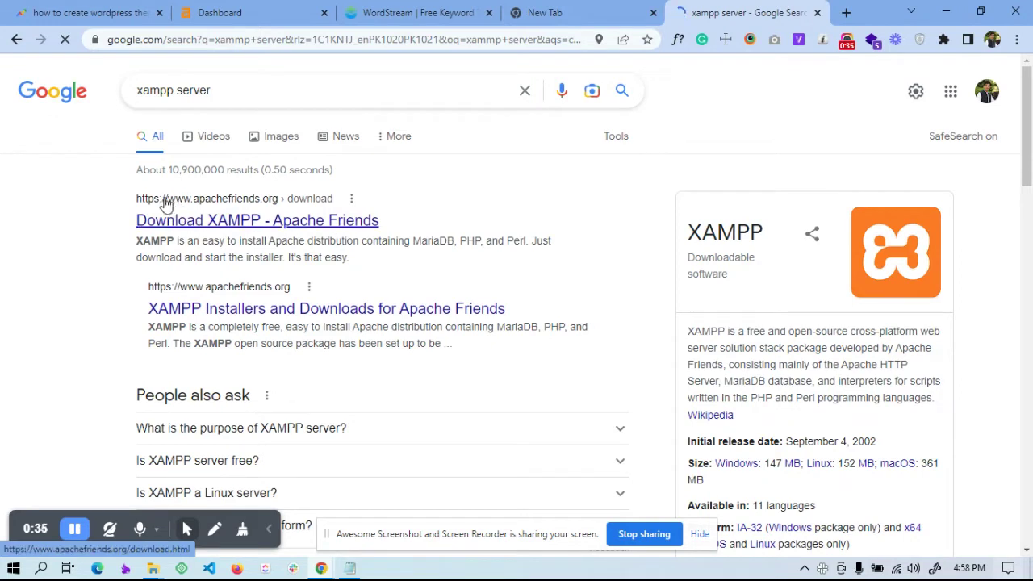
# Open the Apache Friends XAMPP download page, review the Windows, Linux and OS X versions, then close it
pyautogui.click(220, 221)
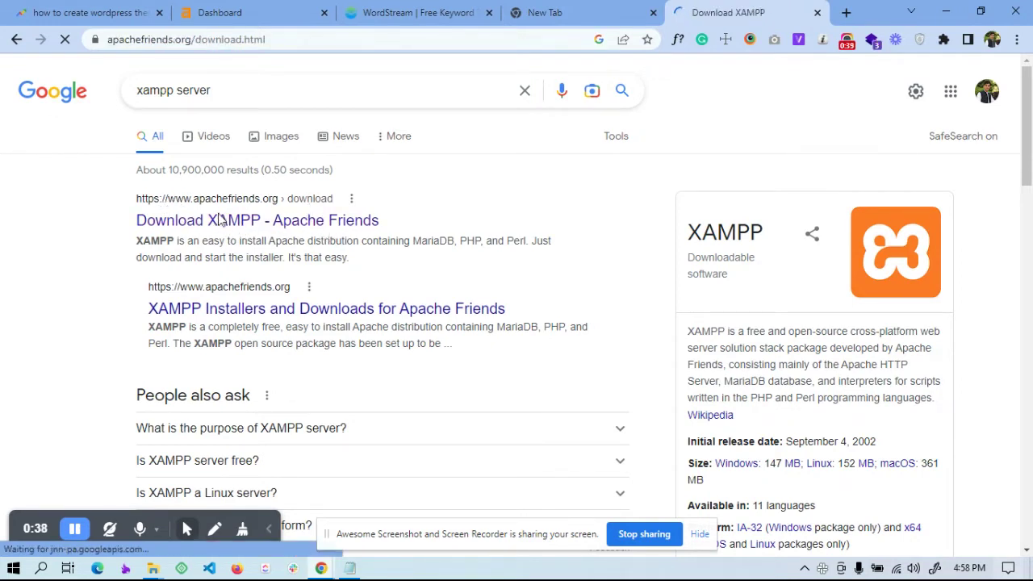
pyautogui.scroll(-2, 406, 322)
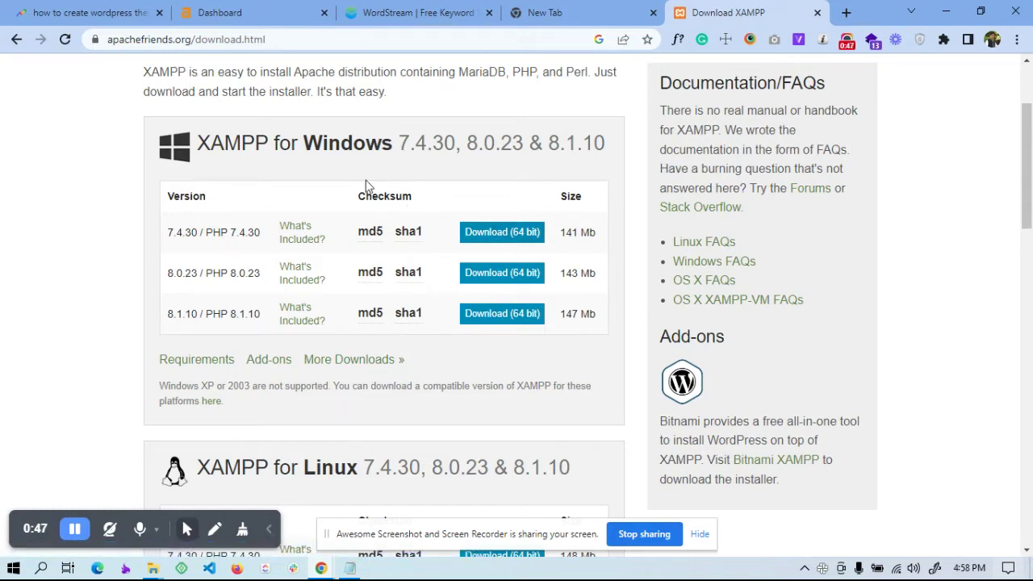
pyautogui.scroll(-2, 418, 343)
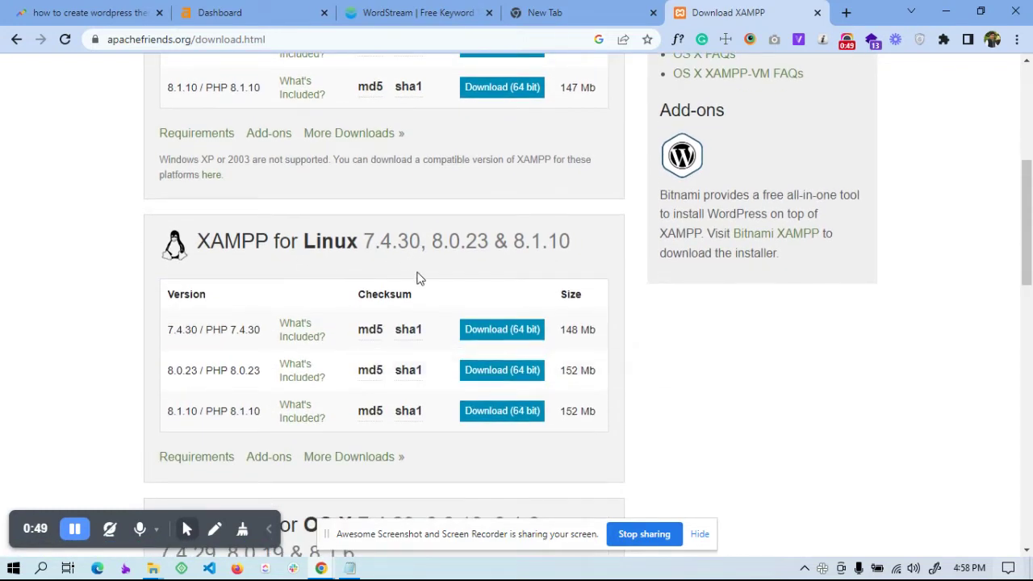
pyautogui.scroll(-2, 418, 283)
pyautogui.scroll(-1, 454, 363)
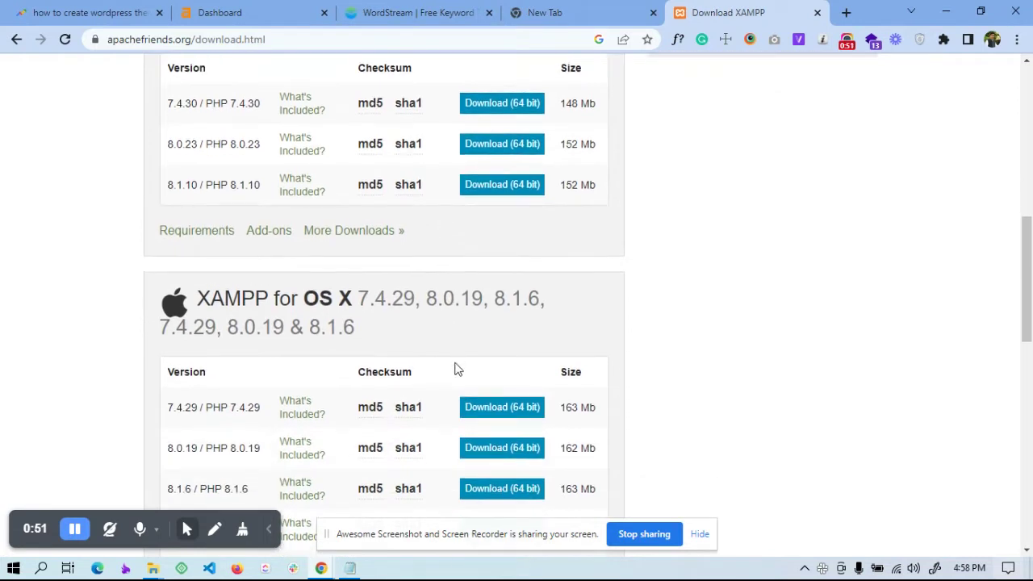
pyautogui.scroll(-1, 323, 347)
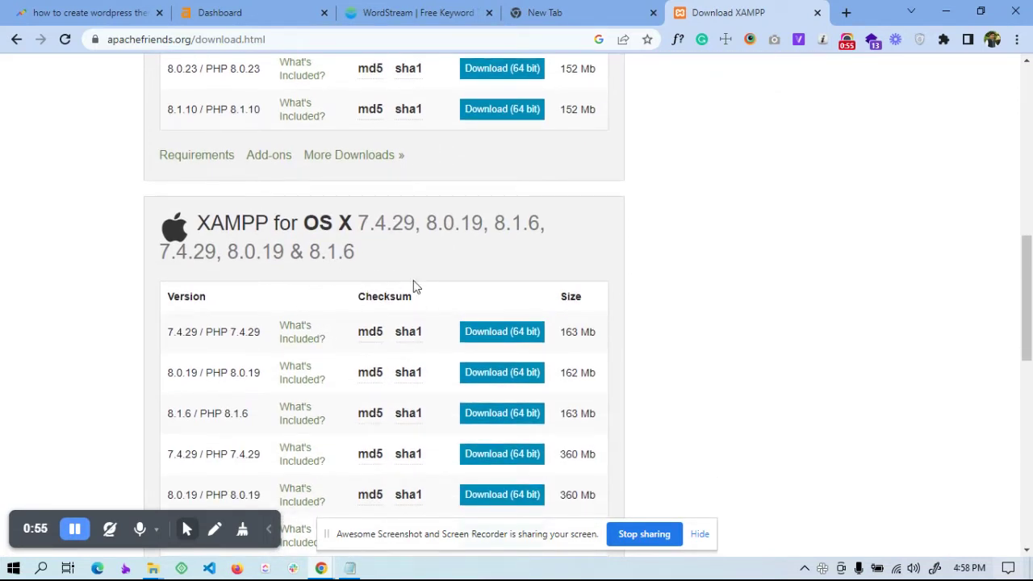
pyautogui.scroll(-6, 408, 323)
pyautogui.scroll(3, 404, 341)
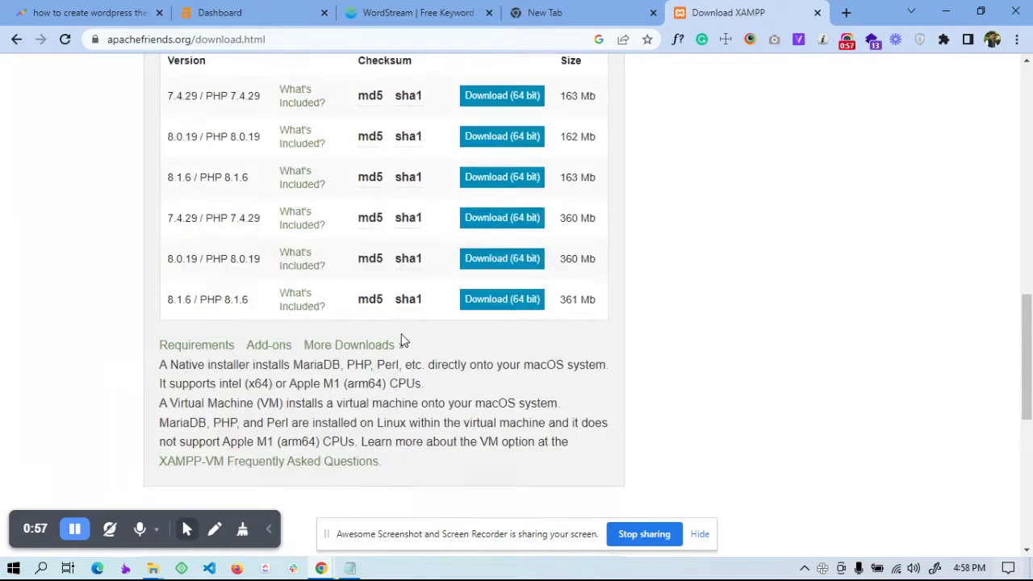
pyautogui.scroll(7, 404, 341)
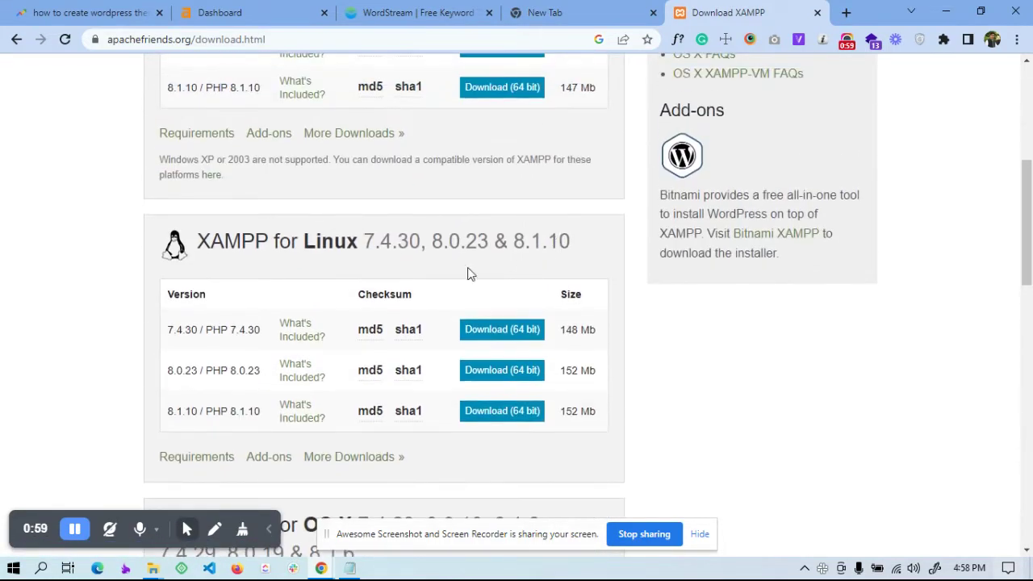
pyautogui.scroll(3, 404, 339)
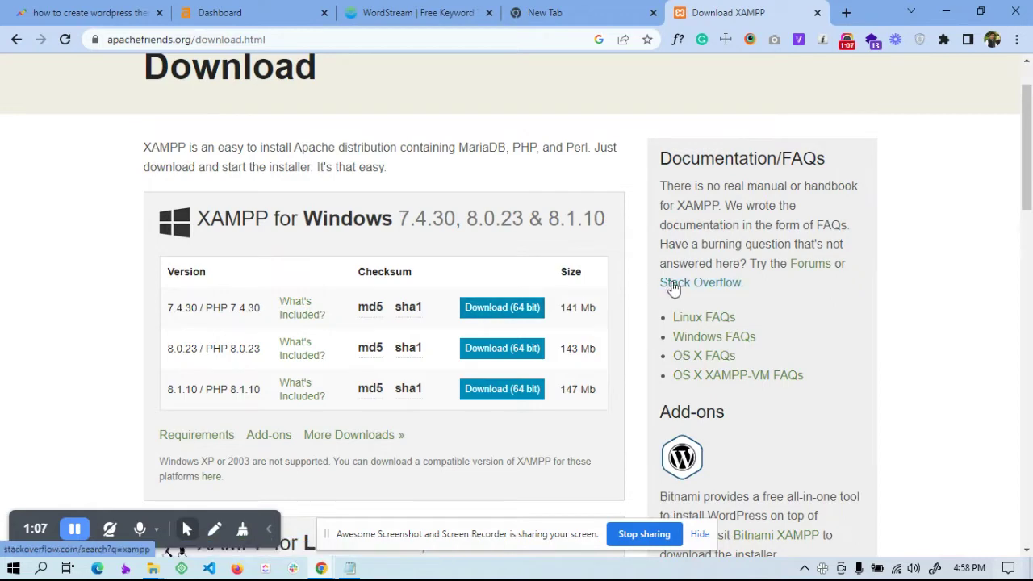
pyautogui.scroll(1, 671, 287)
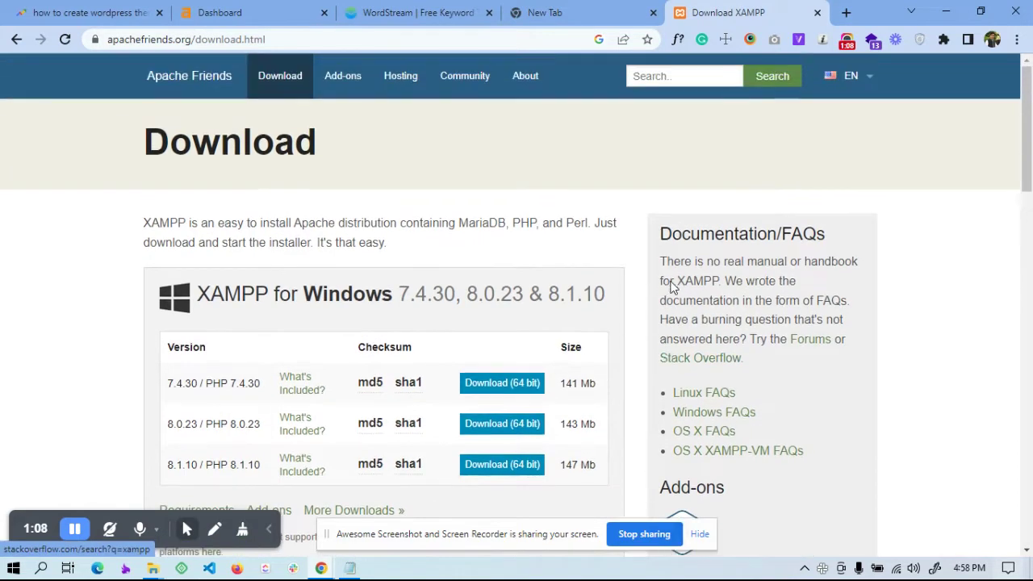
pyautogui.click(817, 13)
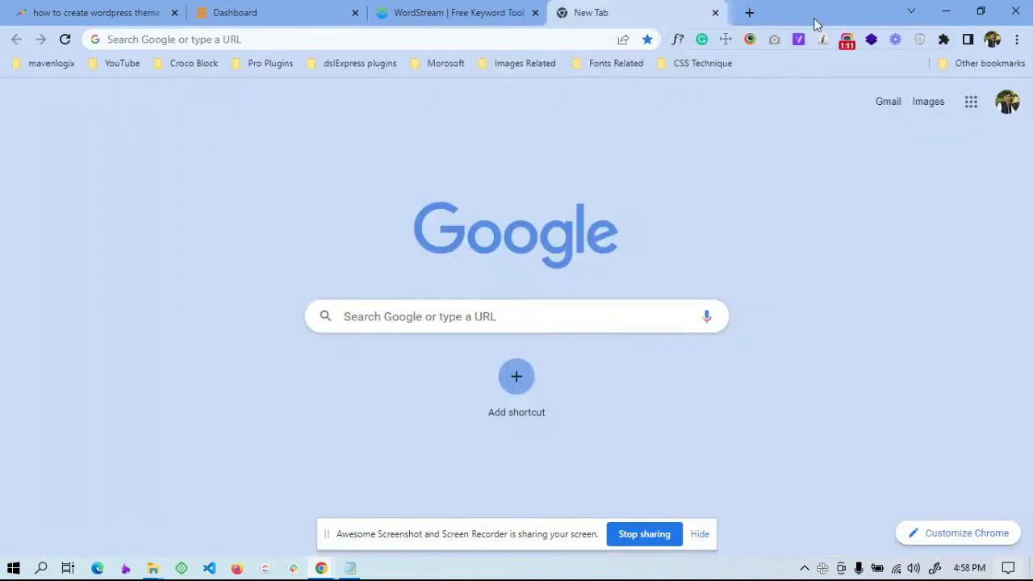
# Launch XAMPP Control Panel via 'xam', start Apache and MySQL, then minimize it
pyautogui.click(13, 568)
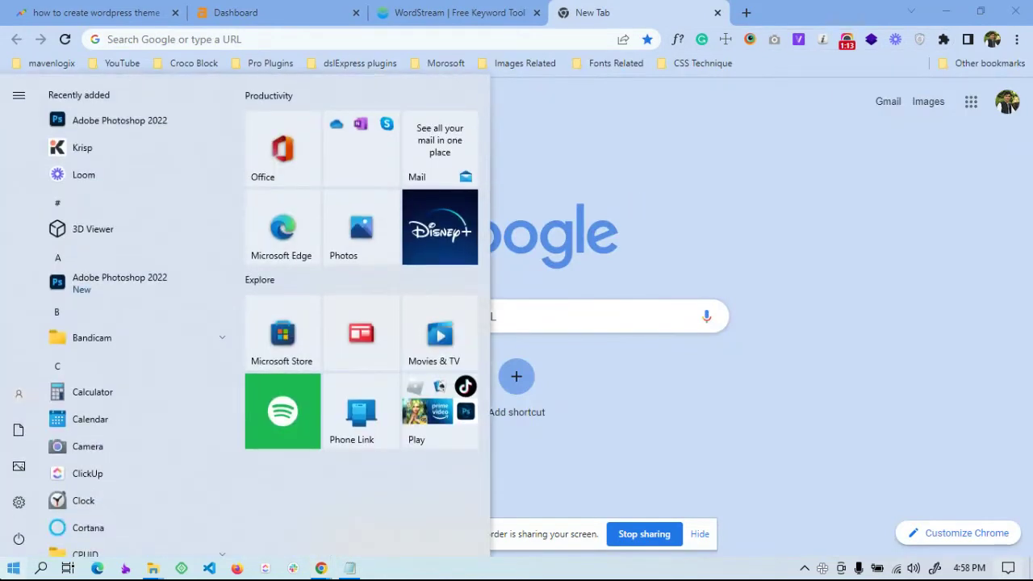
pyautogui.write('xam')
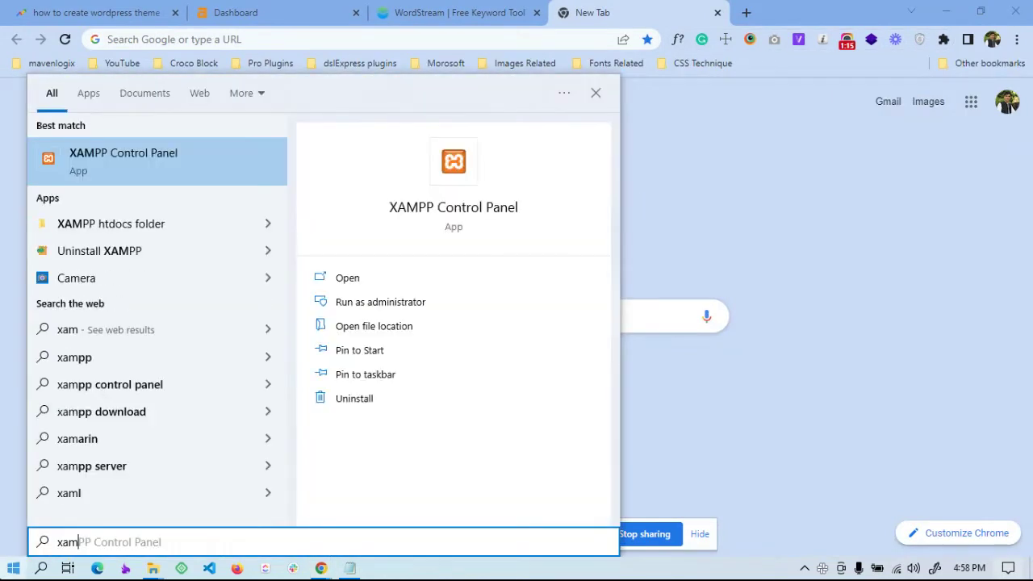
pyautogui.press('Return')
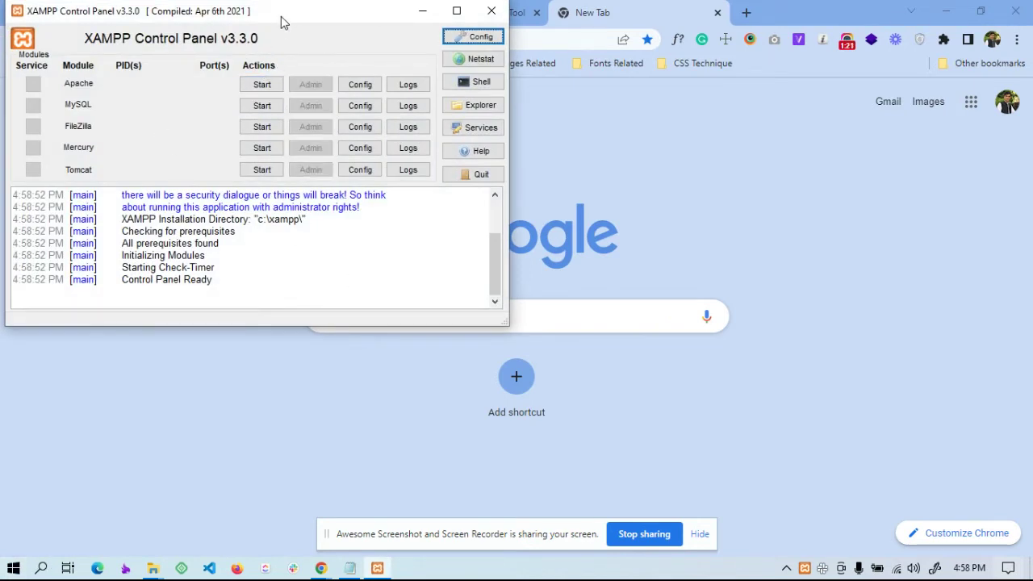
pyautogui.moveTo(280, 15); pyautogui.dragTo(518, 80)
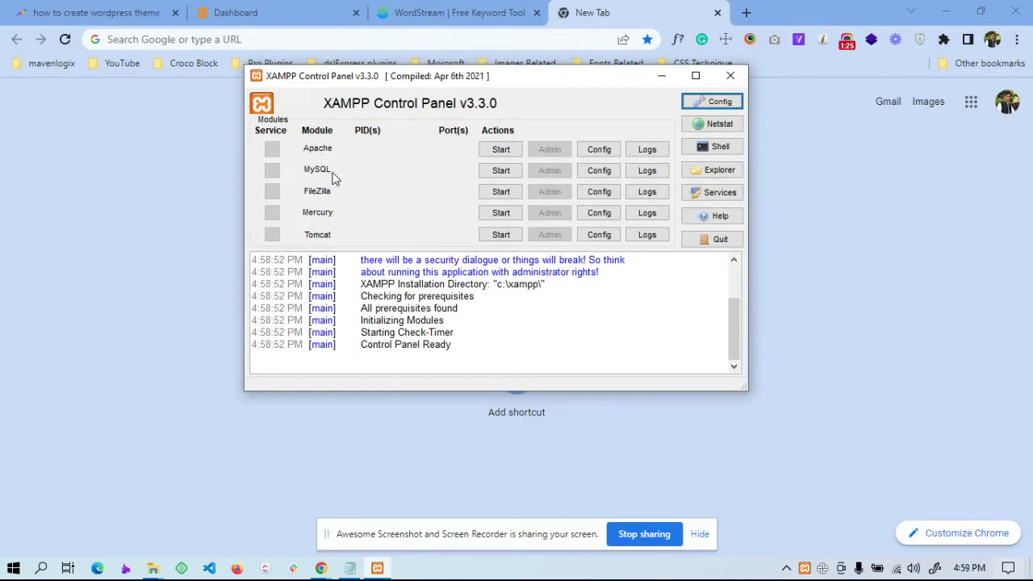
pyautogui.click(500, 150)
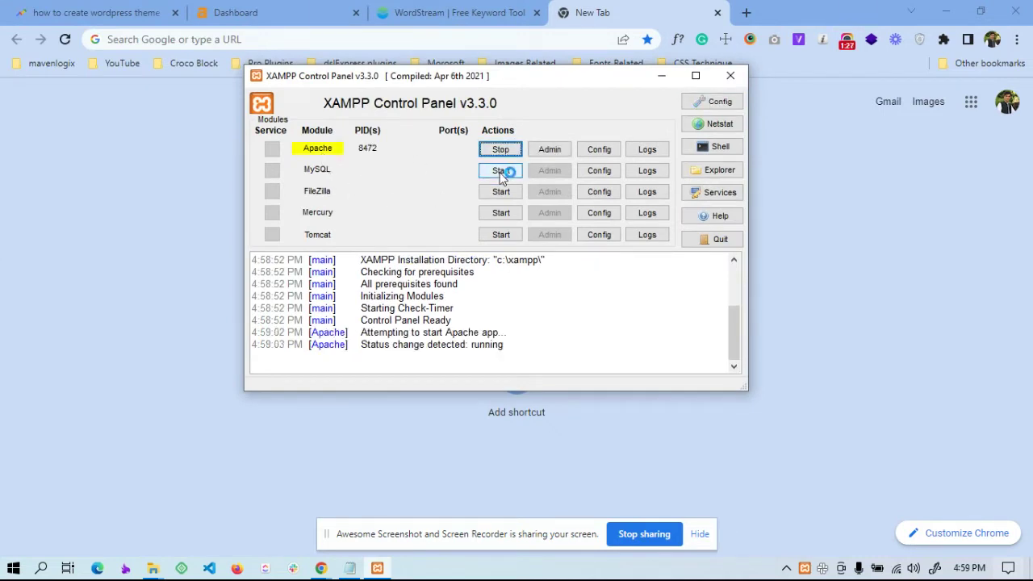
pyautogui.click(500, 171)
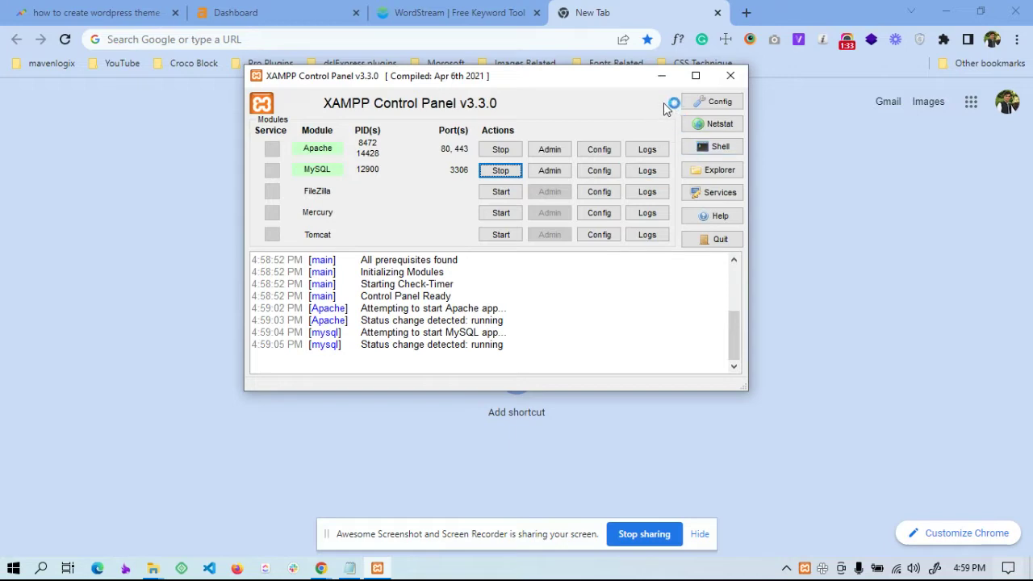
pyautogui.click(656, 78)
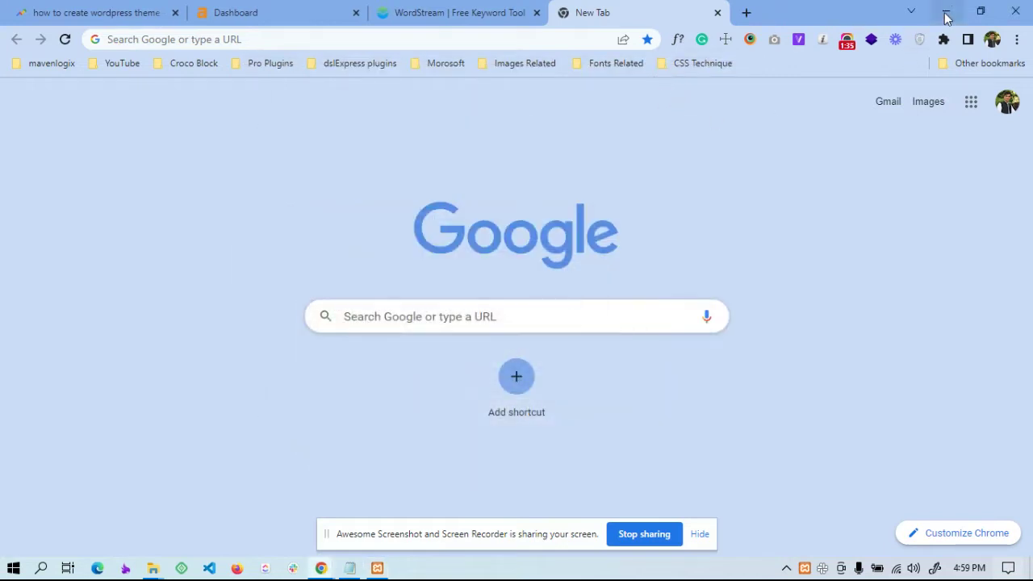
# Open the C:\xampp\htdocs folder through This PC in File Explorer
pyautogui.click(945, 14)
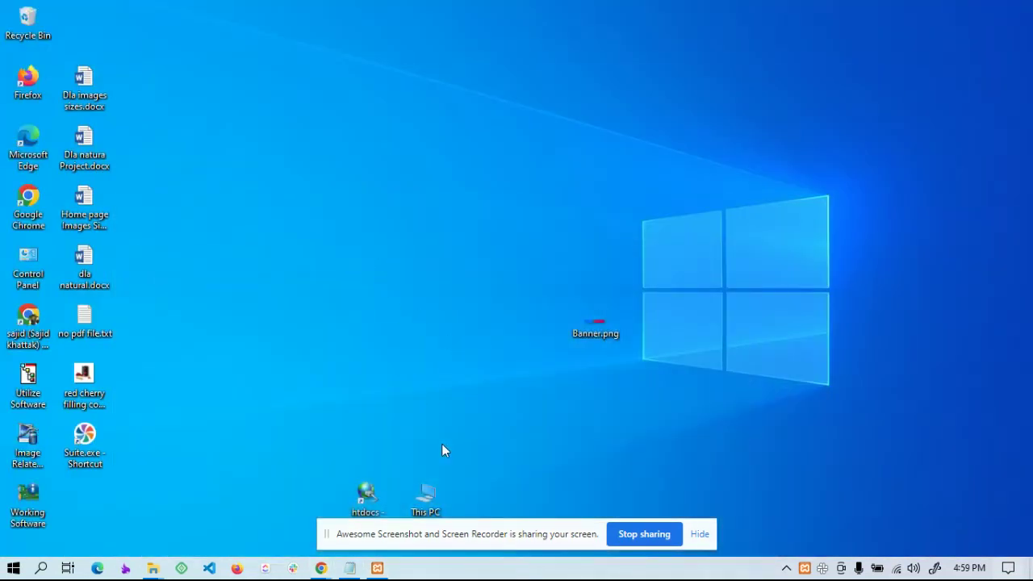
pyautogui.click(700, 535)
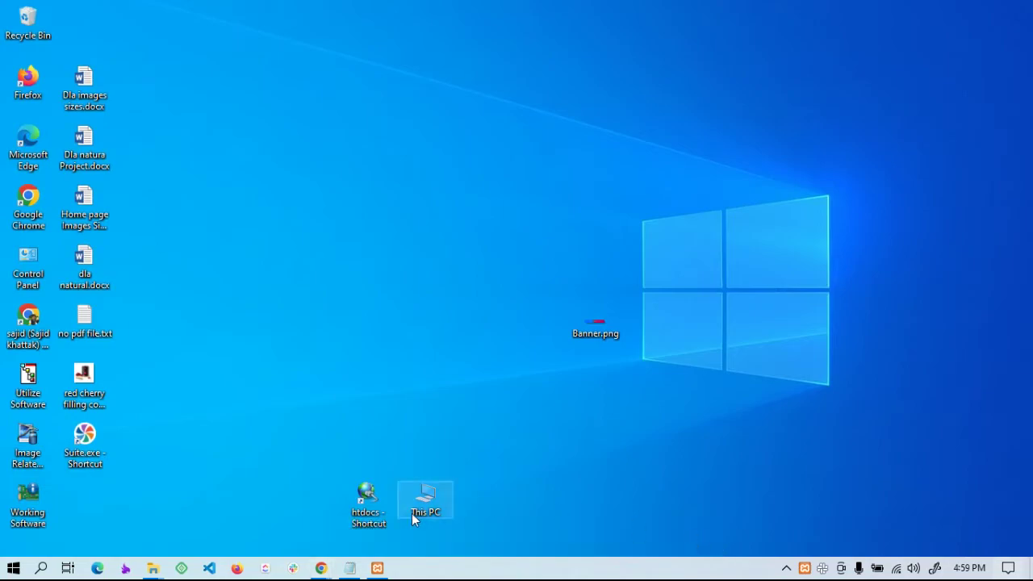
pyautogui.doubleClick(426, 499)
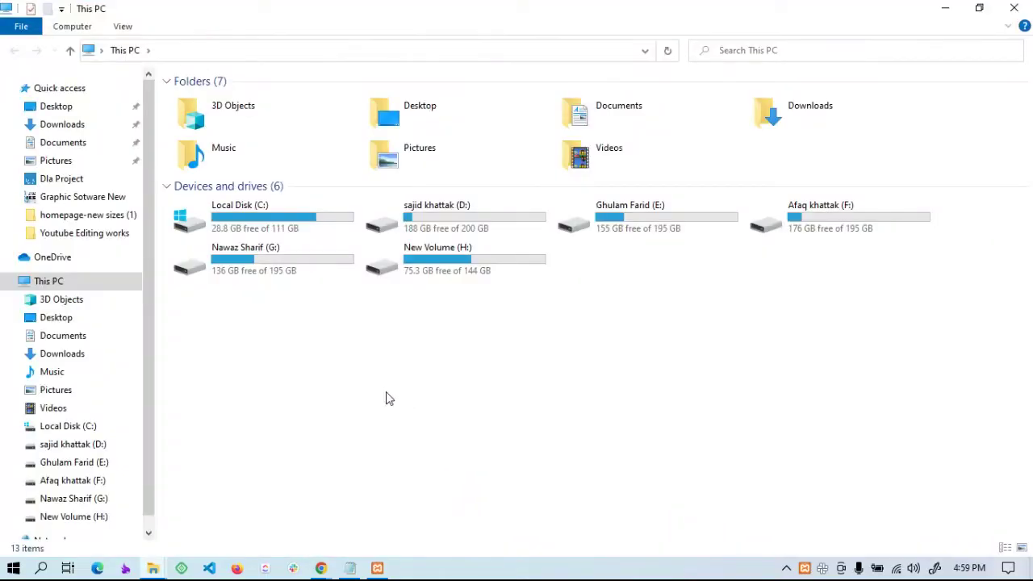
pyautogui.doubleClick(255, 226)
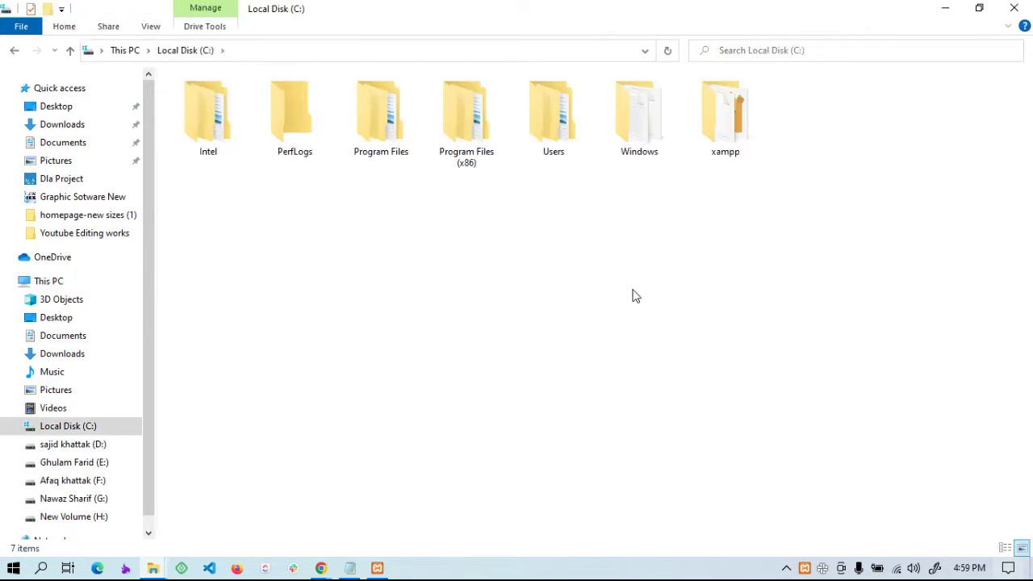
pyautogui.click(725, 125)
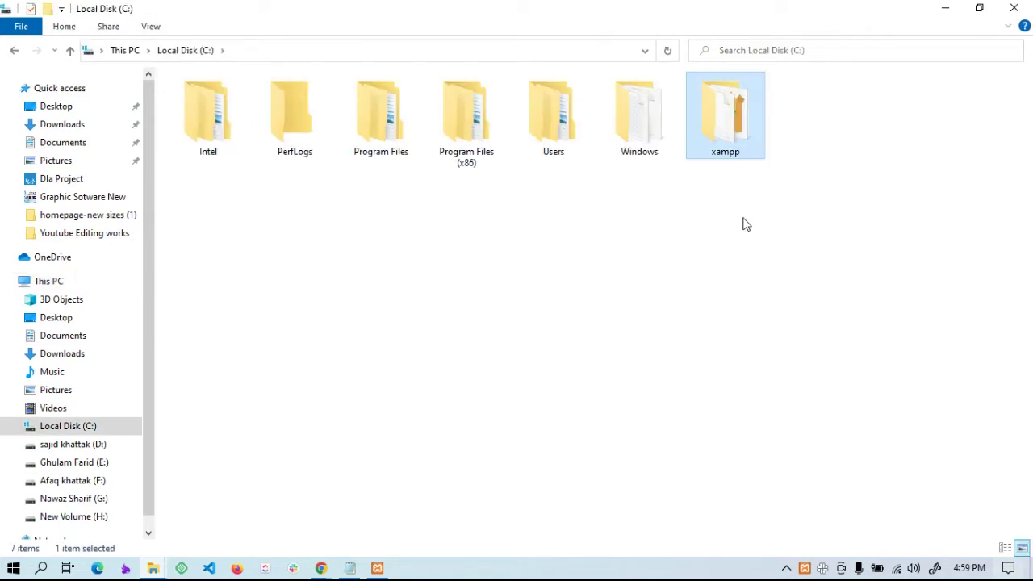
pyautogui.doubleClick(725, 129)
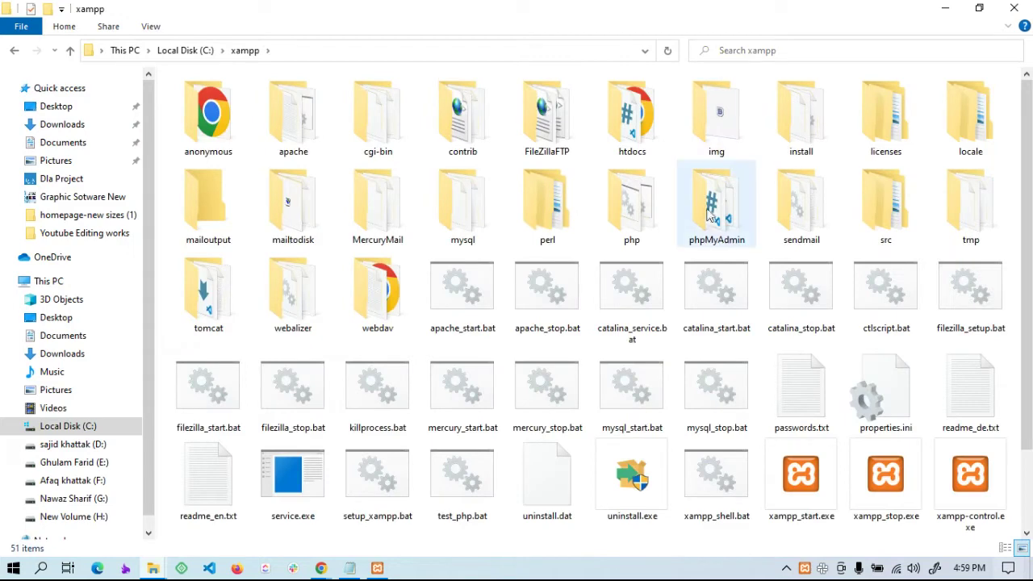
pyautogui.click(635, 139)
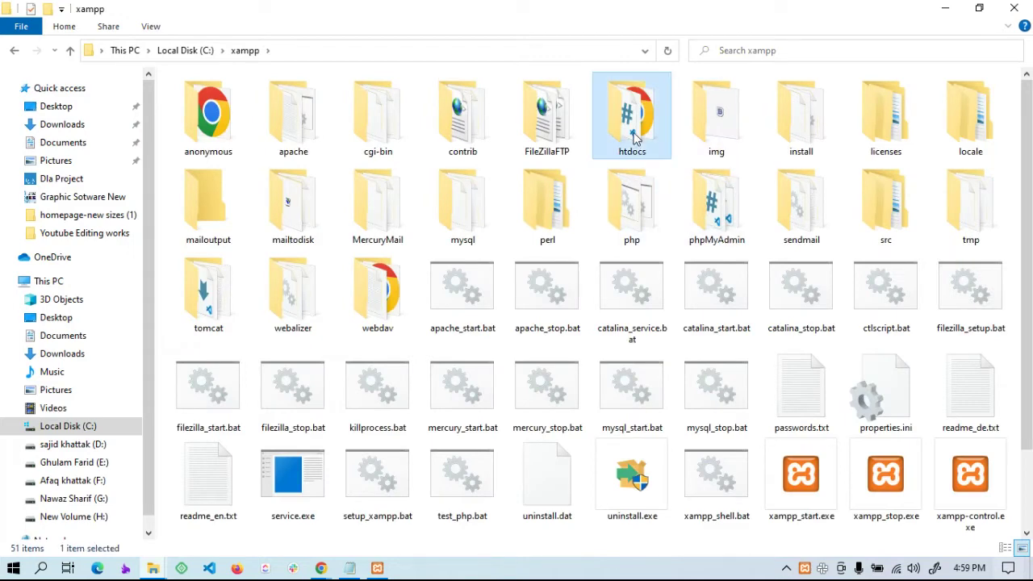
pyautogui.doubleClick(637, 139)
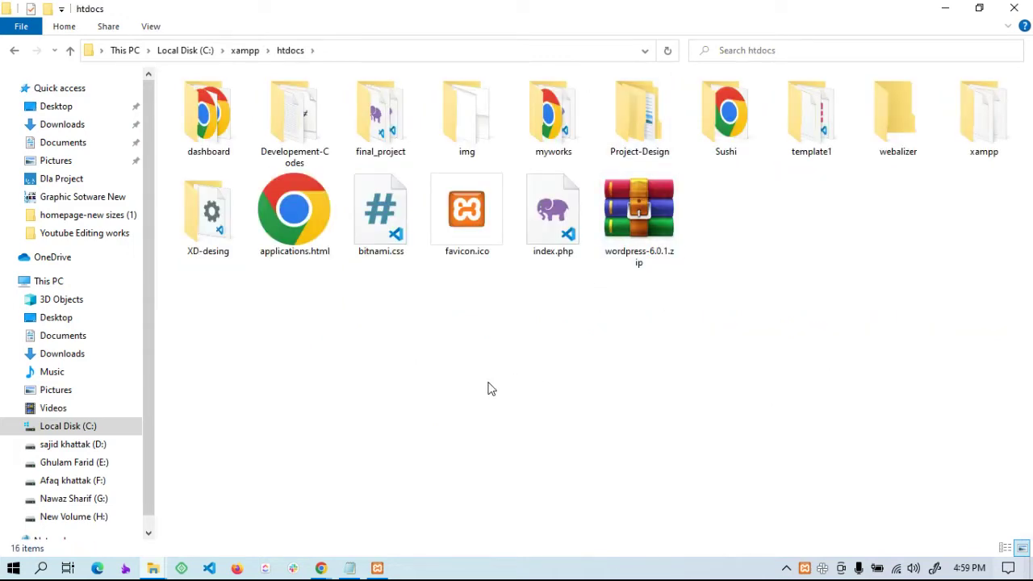
# Close the Sushi and Downloads folder windows and return to Chrome's New Tab page
pyautogui.moveTo(155, 570)
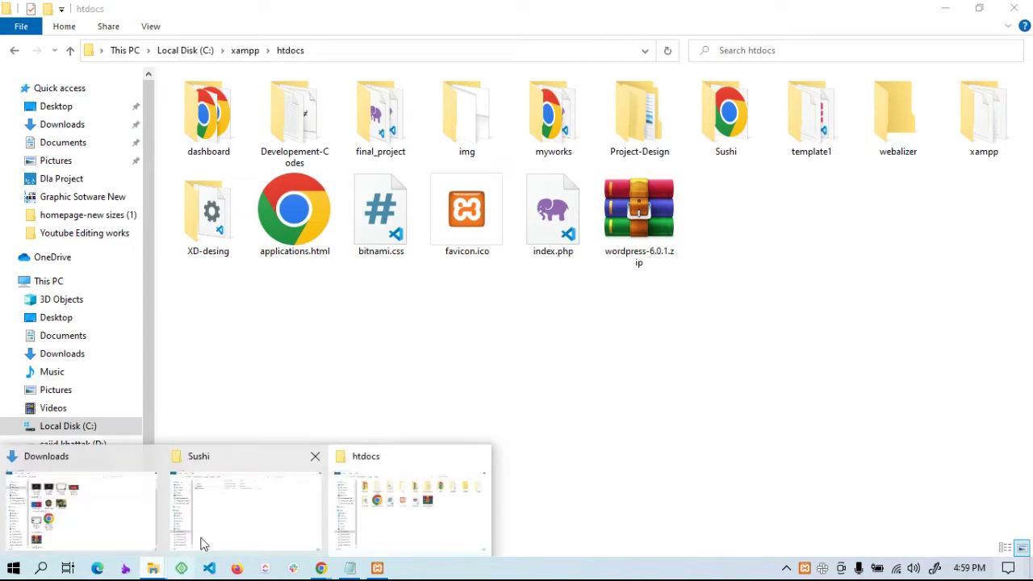
pyautogui.click(316, 455)
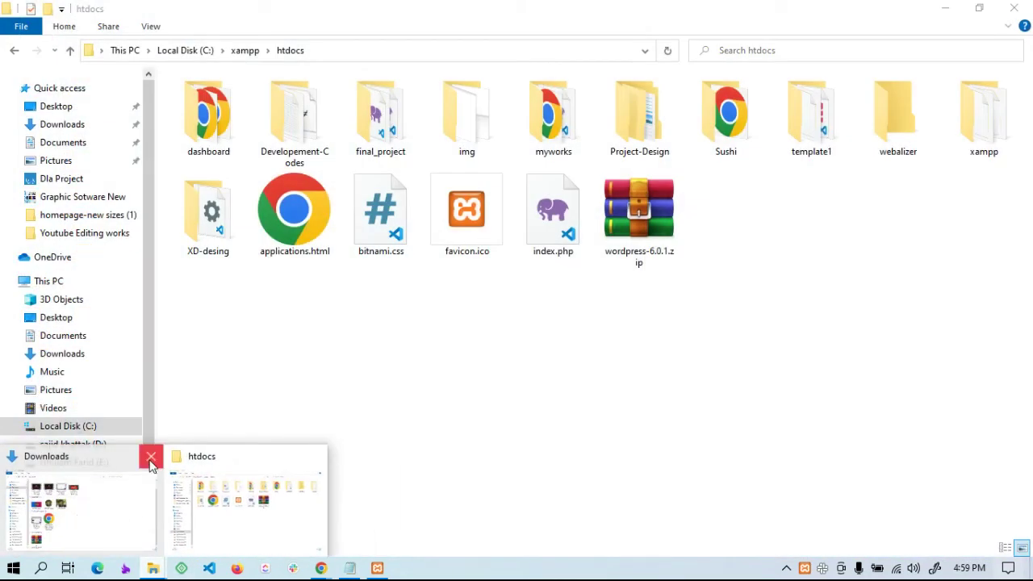
pyautogui.click(147, 456)
pyautogui.click(945, 8)
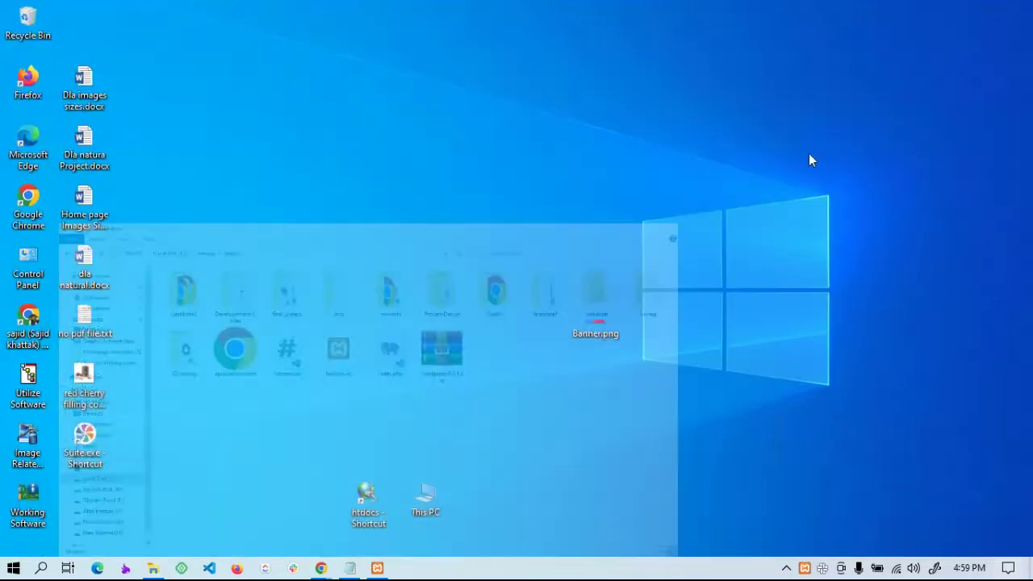
pyautogui.click(321, 570)
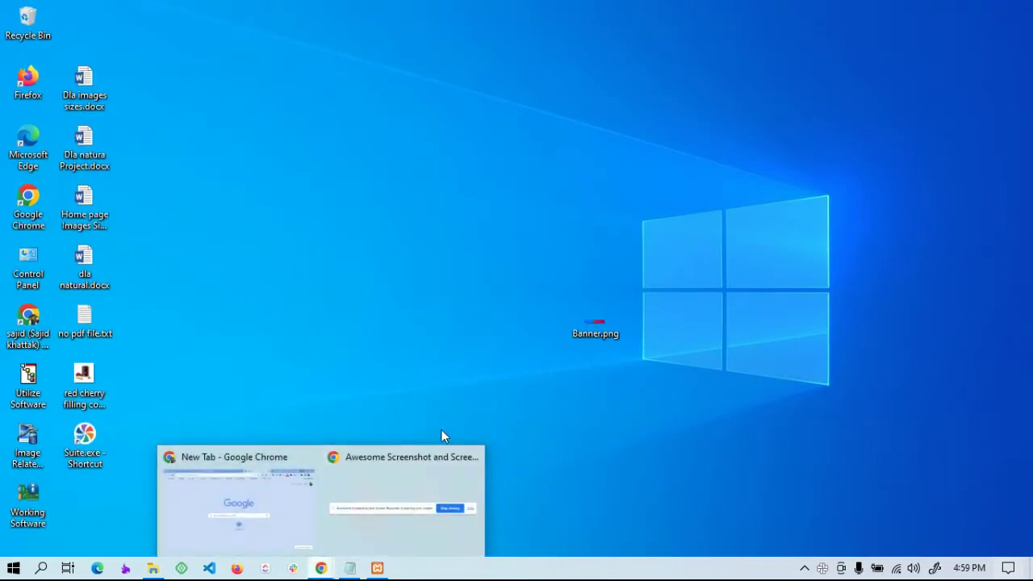
pyautogui.click(272, 543)
# Search Google for 'wordpress lestet version' and scroll through the results
pyautogui.click(507, 36)
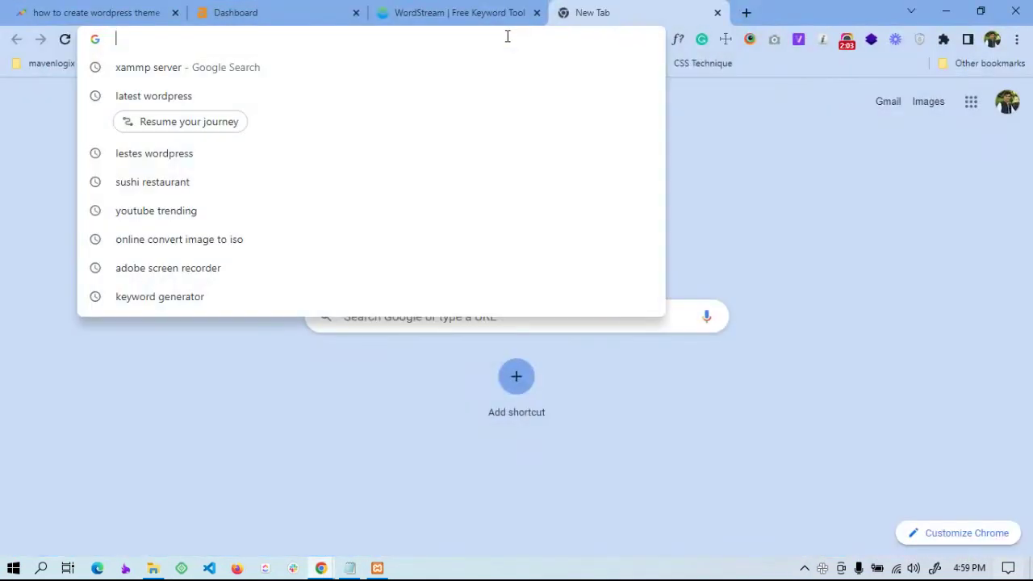
pyautogui.write('w')
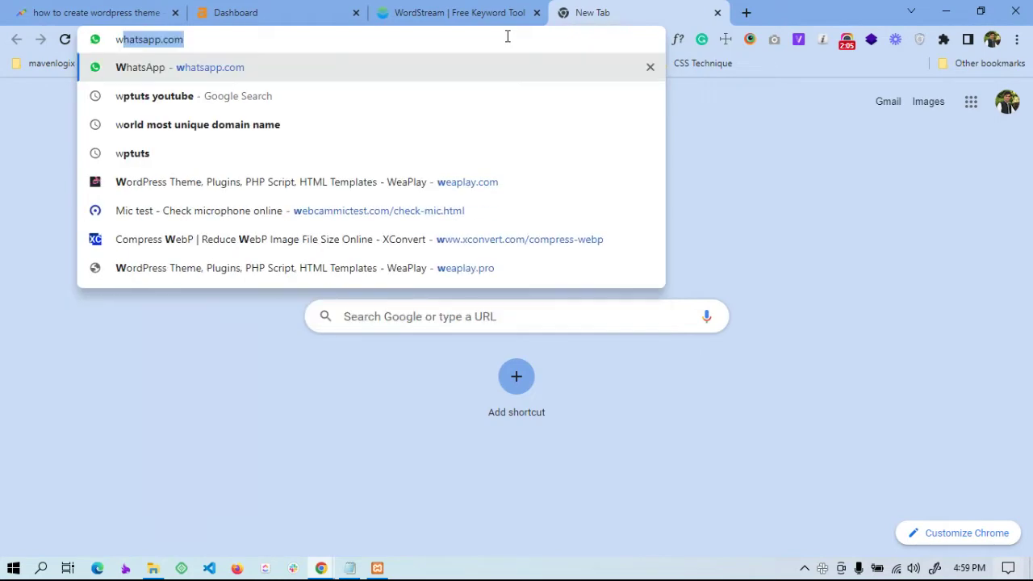
pyautogui.write('ordpress ')
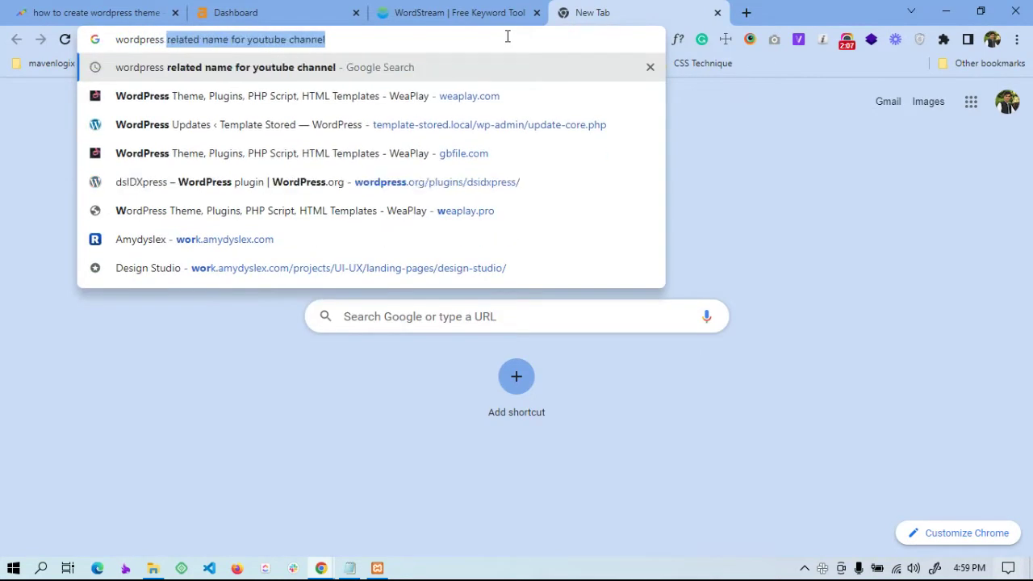
pyautogui.write('lested')
pyautogui.press('BackSpace')
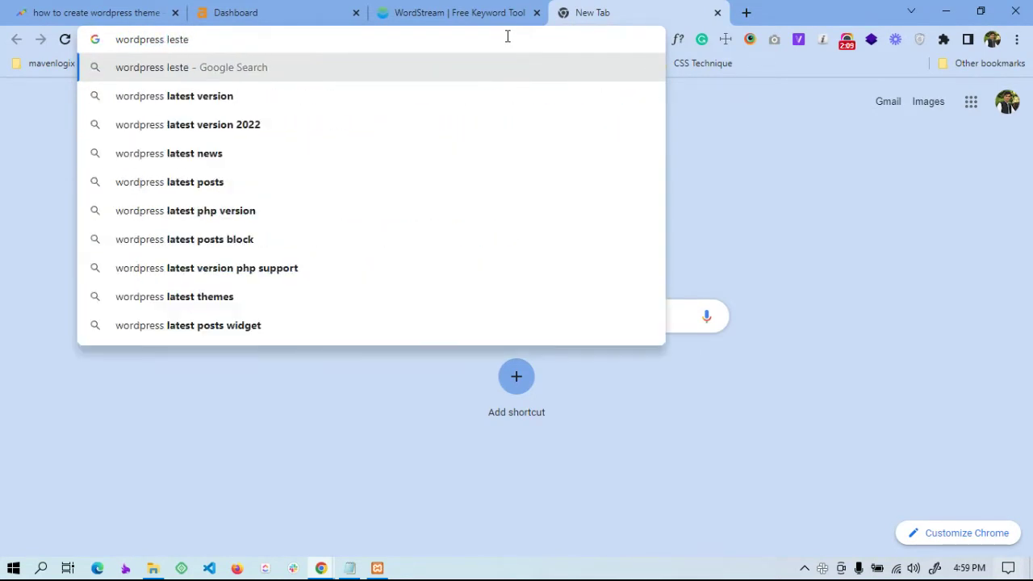
pyautogui.write('t version')
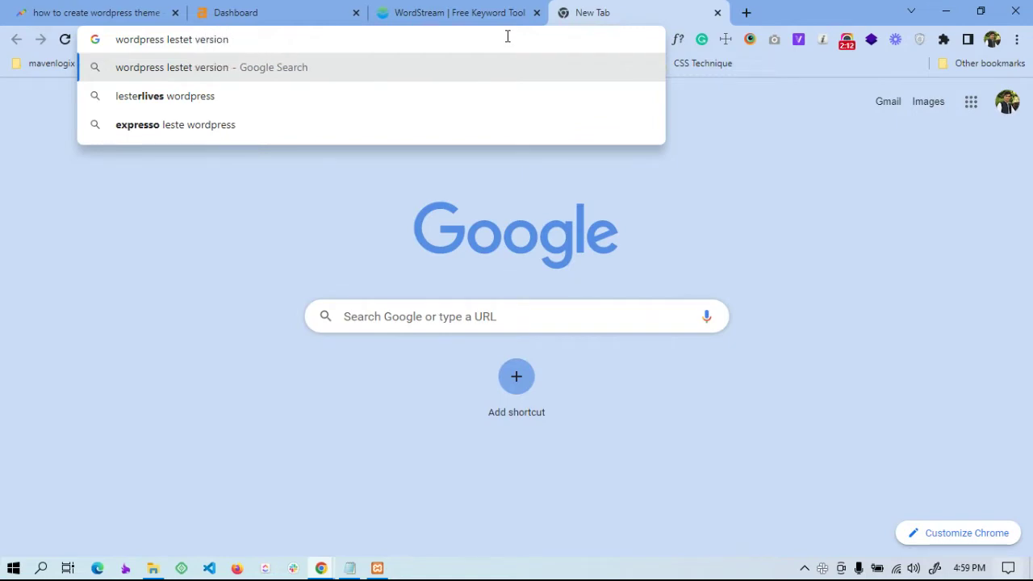
pyautogui.press('Return')
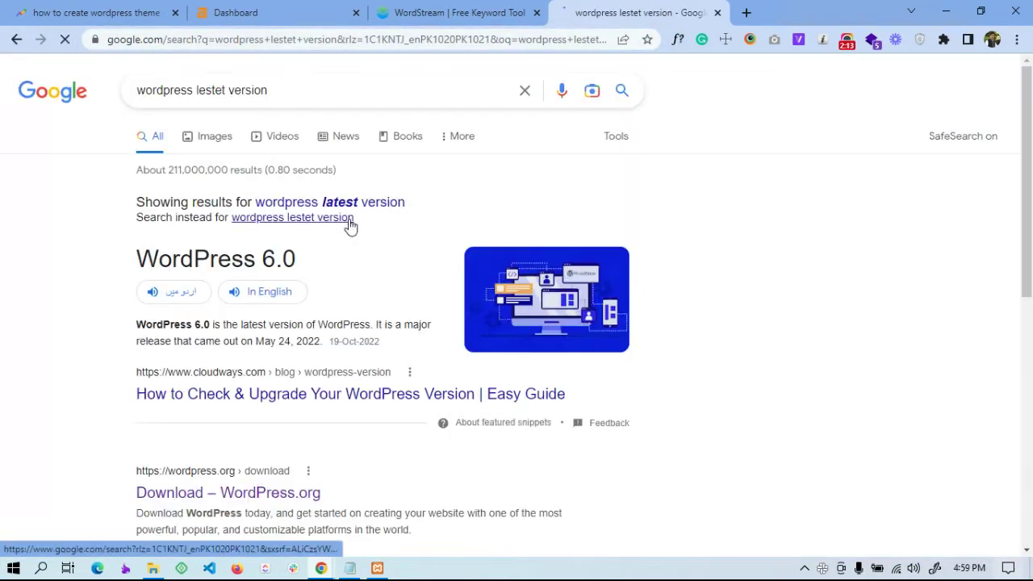
pyautogui.scroll(-3, 382, 327)
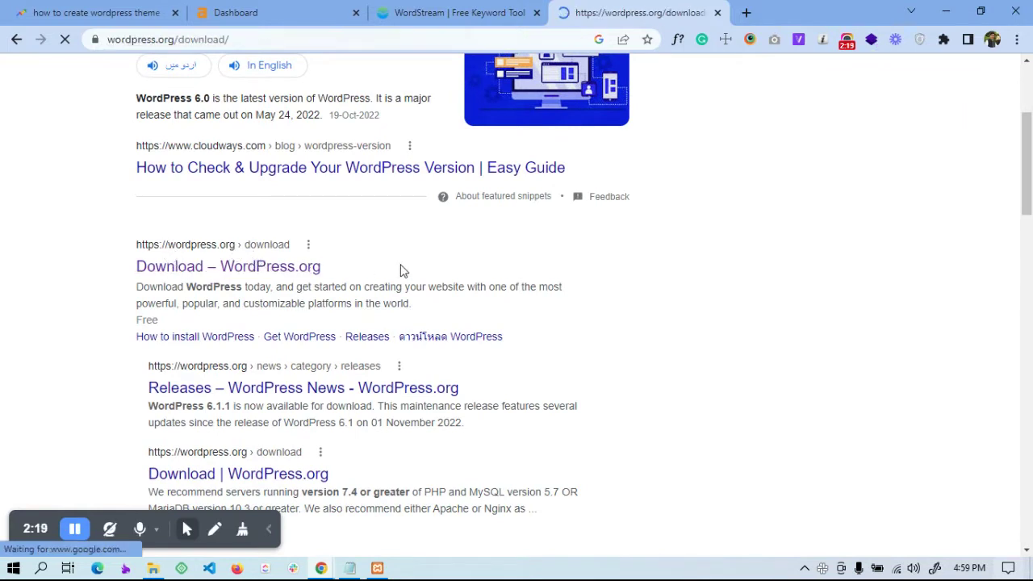
# Download WordPress 6.1.1 from WordPress.org and dismiss the 'Howdy!' thank-you message
pyautogui.scroll(-3, 404, 279)
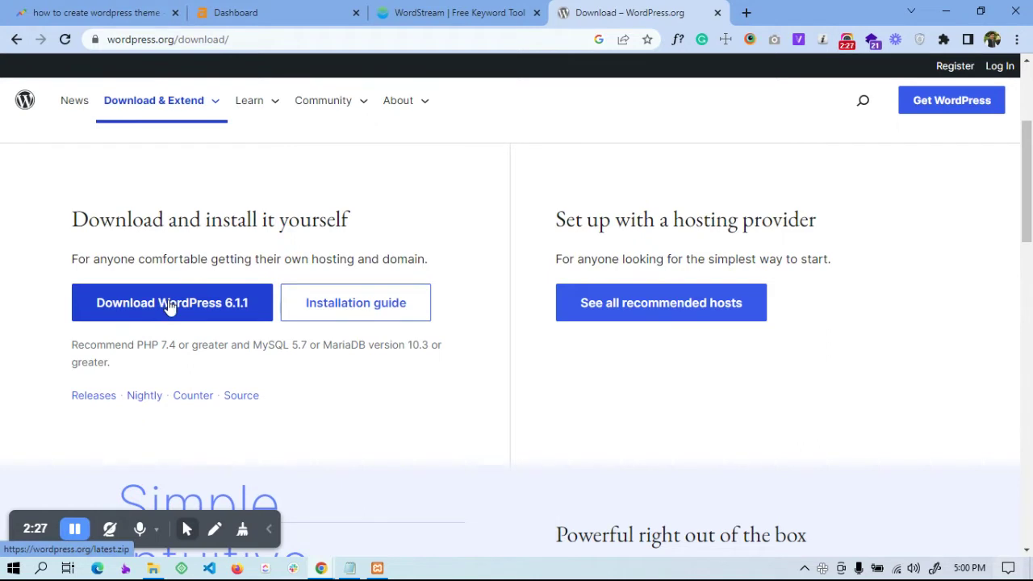
pyautogui.click(127, 317)
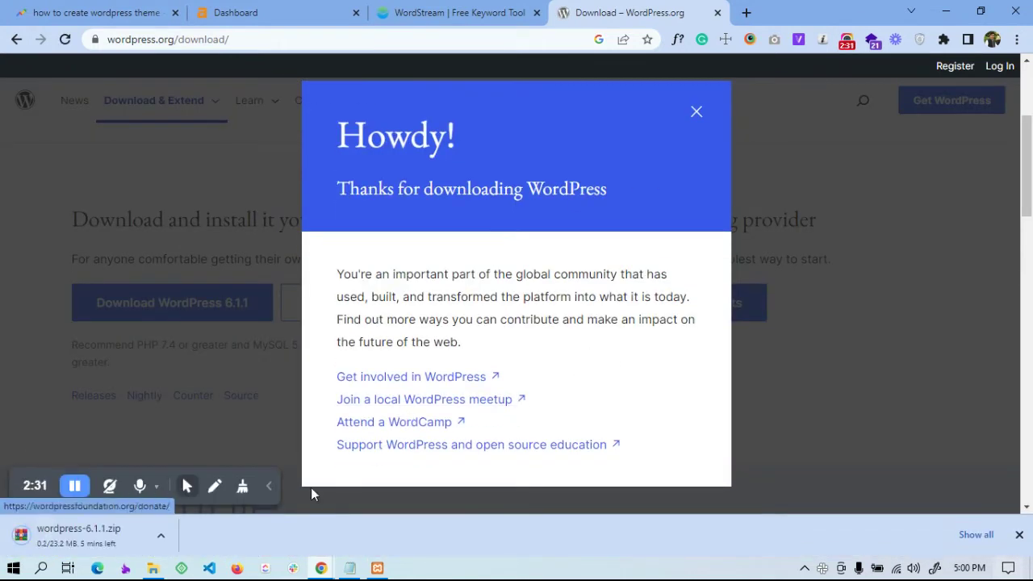
pyautogui.click(695, 113)
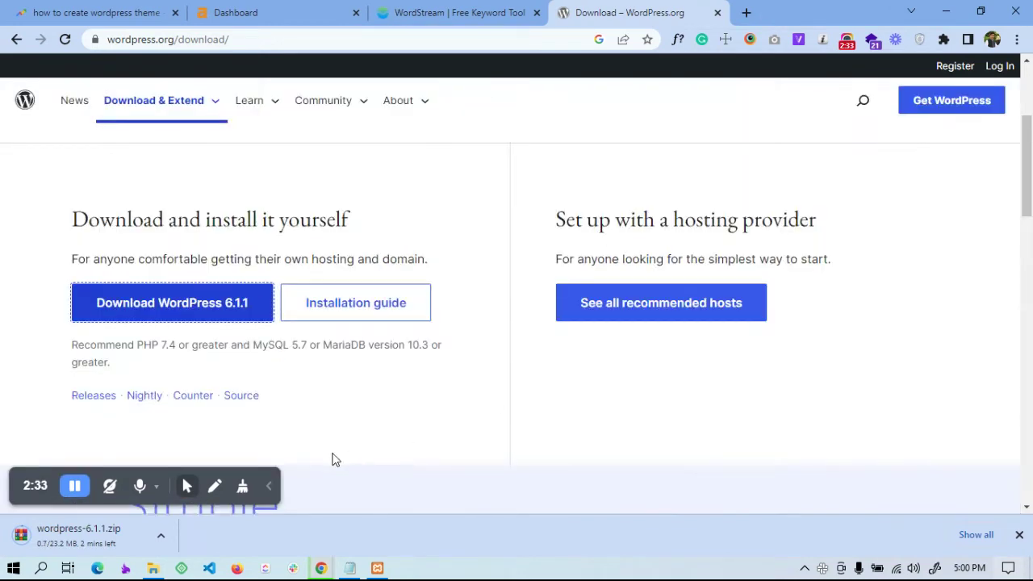
pyautogui.click(160, 539)
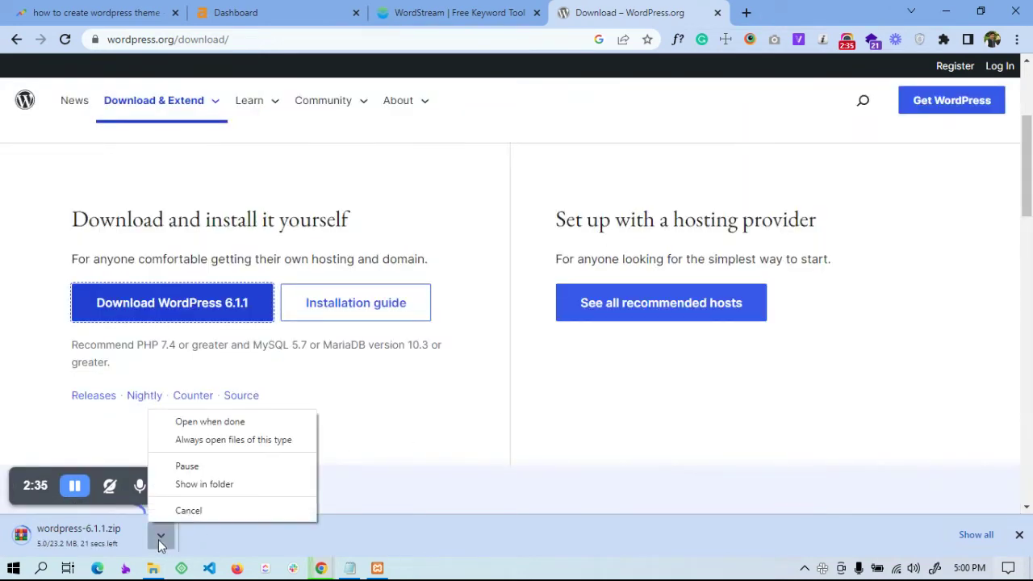
pyautogui.click(270, 546)
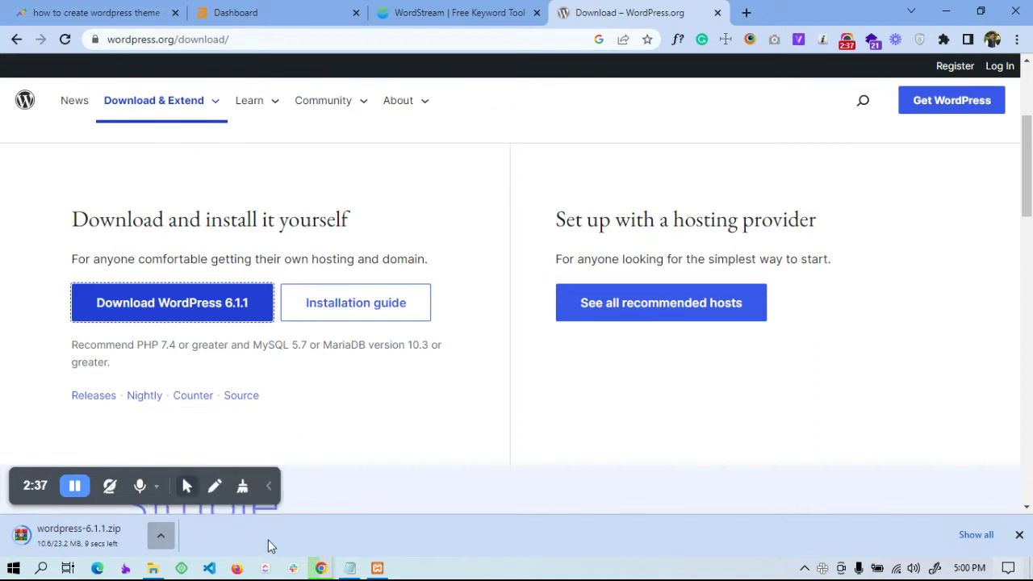
# Pause and resume the wordpress-6.1.1.zip download, then show the finished zip in its folder
pyautogui.click(1017, 38)
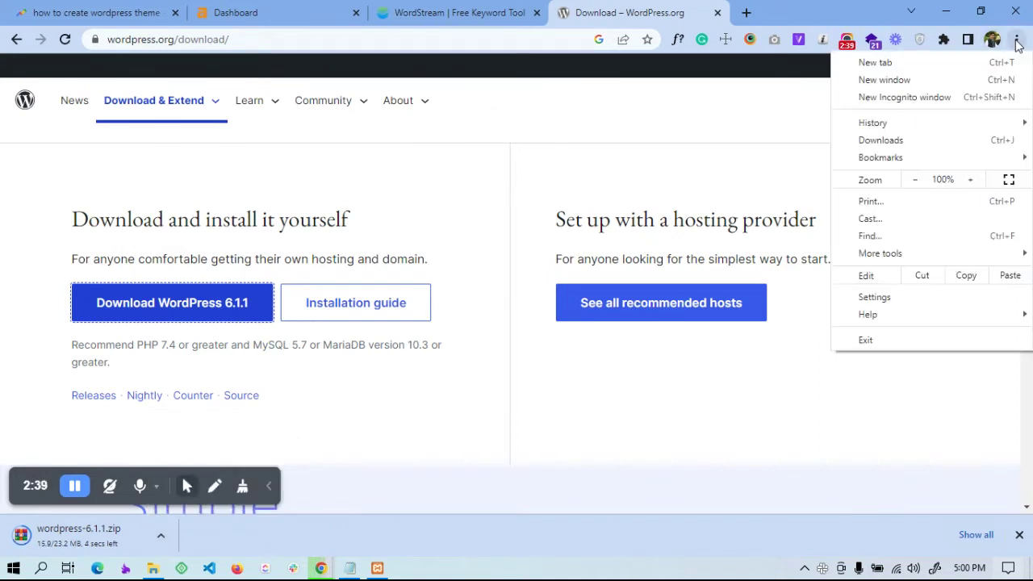
pyautogui.click(891, 153)
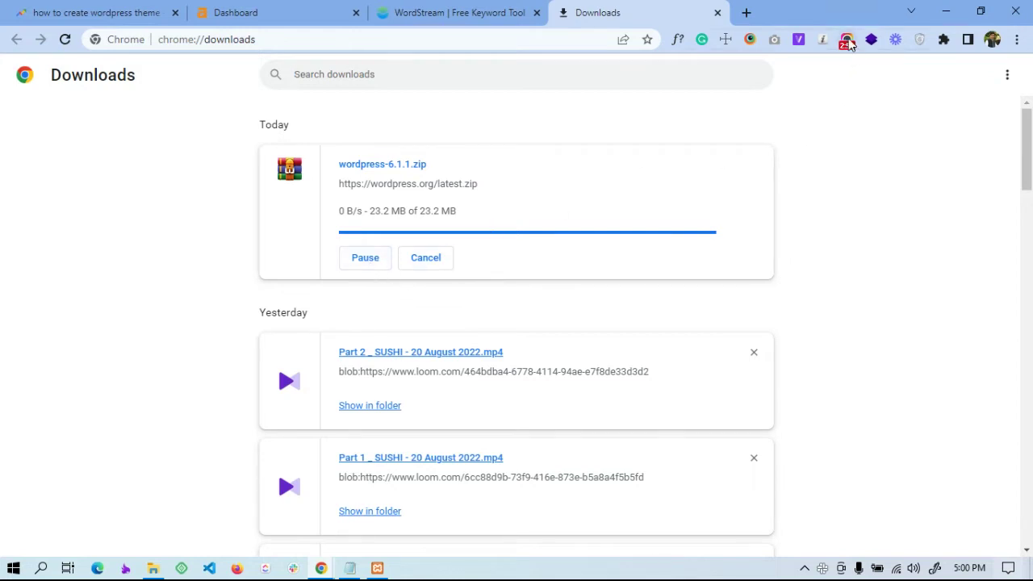
pyautogui.click(362, 267)
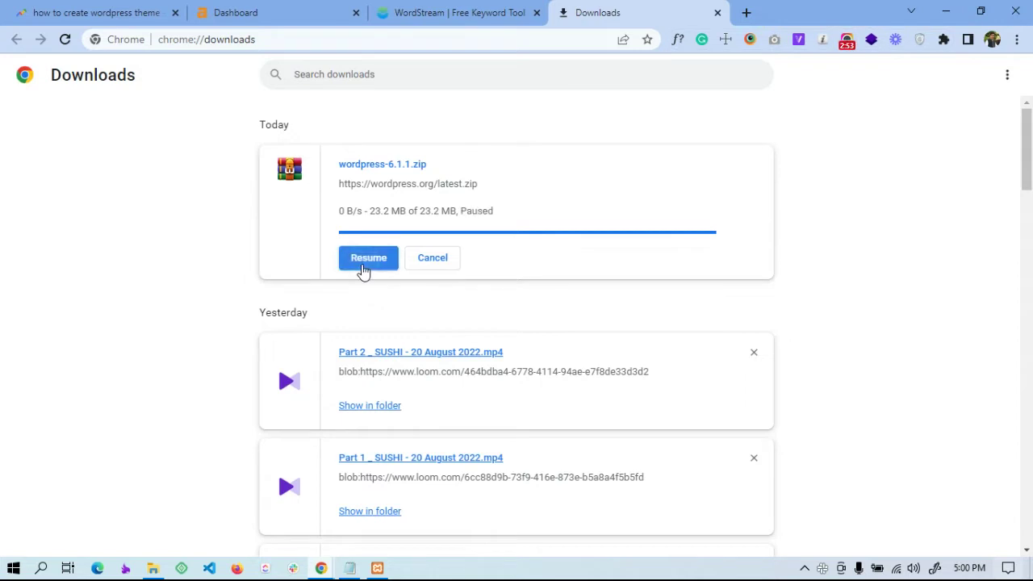
pyautogui.click(363, 263)
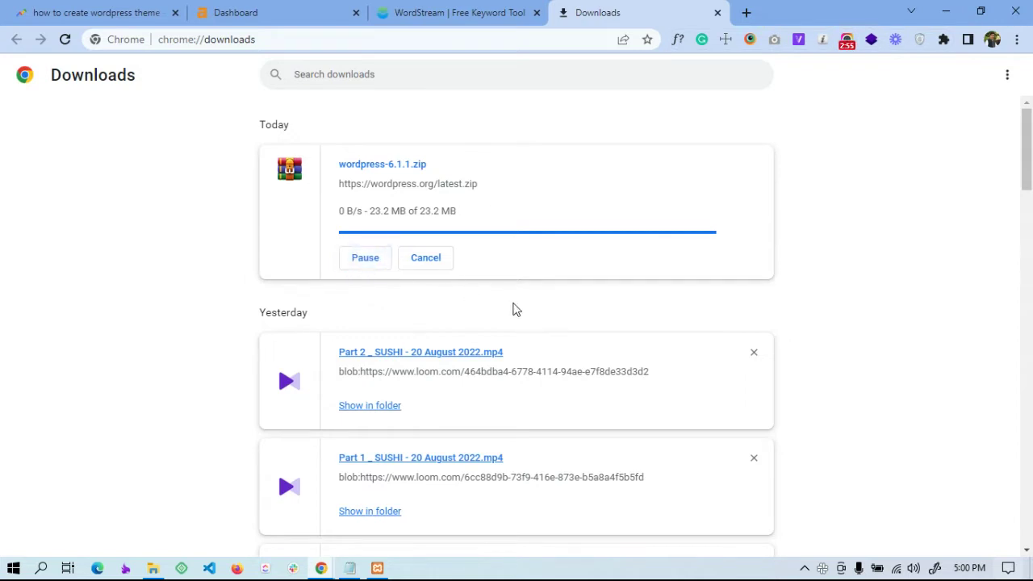
pyautogui.click(846, 42)
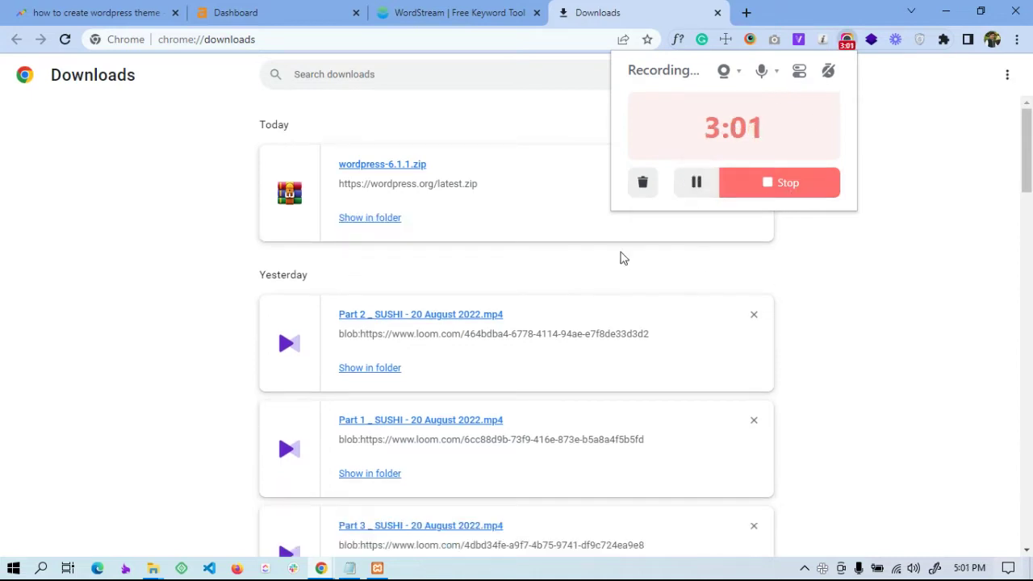
pyautogui.click(588, 24)
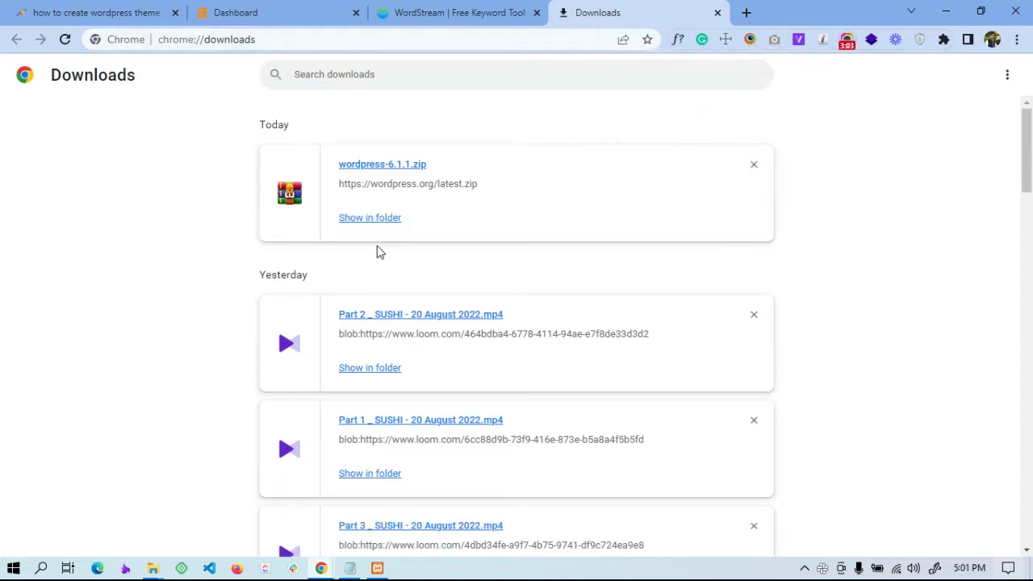
pyautogui.click(365, 218)
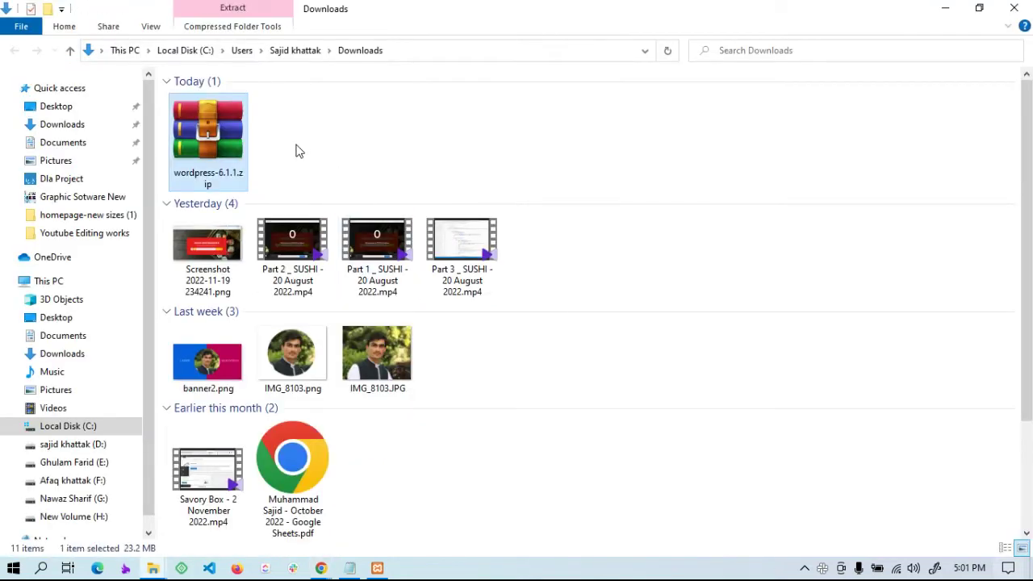
# Move wordpress-6.1.1.zip from Downloads into C:\xampp\htdocs
pyautogui.rightClick(201, 142)
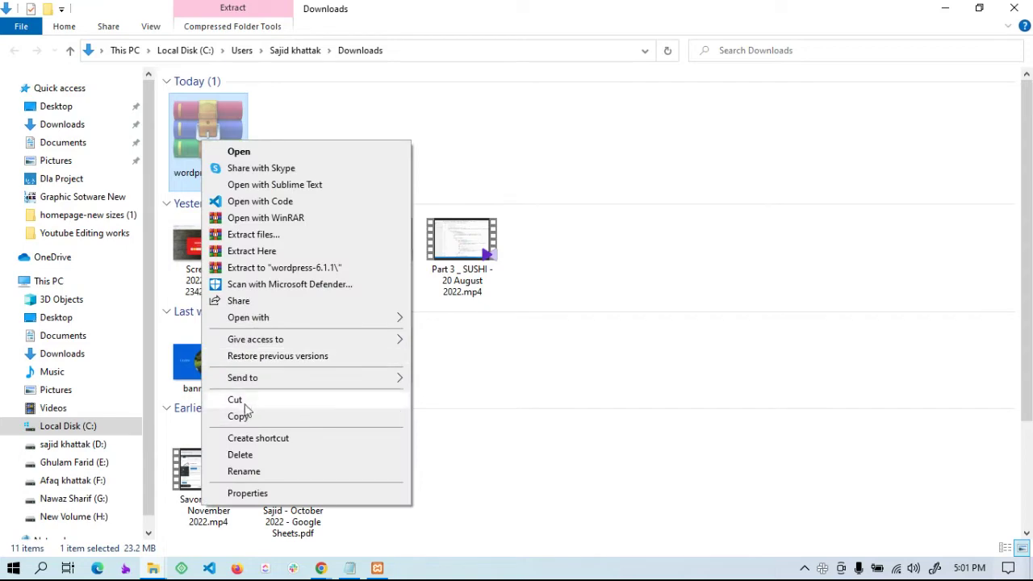
pyautogui.click(272, 399)
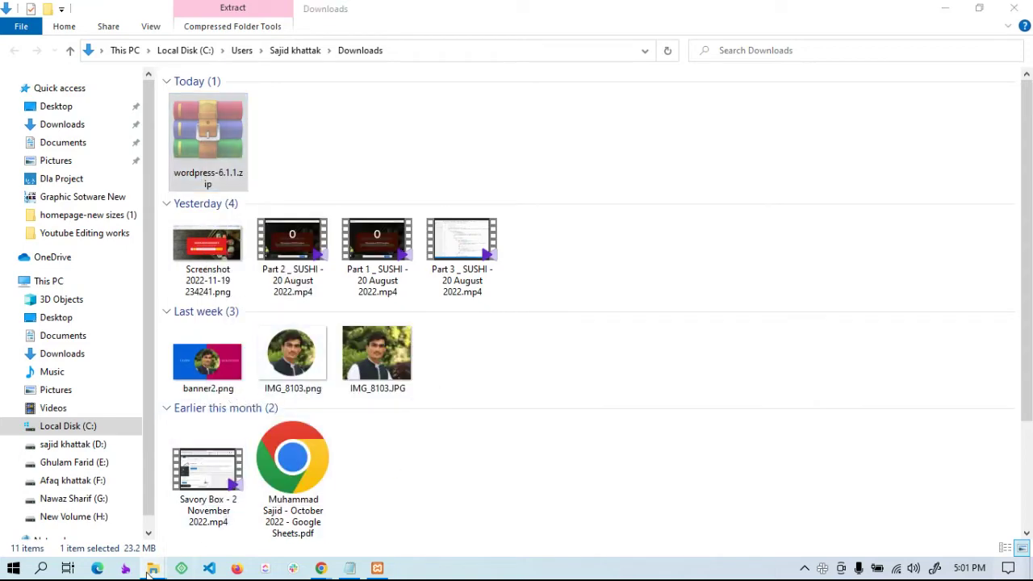
pyautogui.moveTo(152, 568)
pyautogui.click(108, 524)
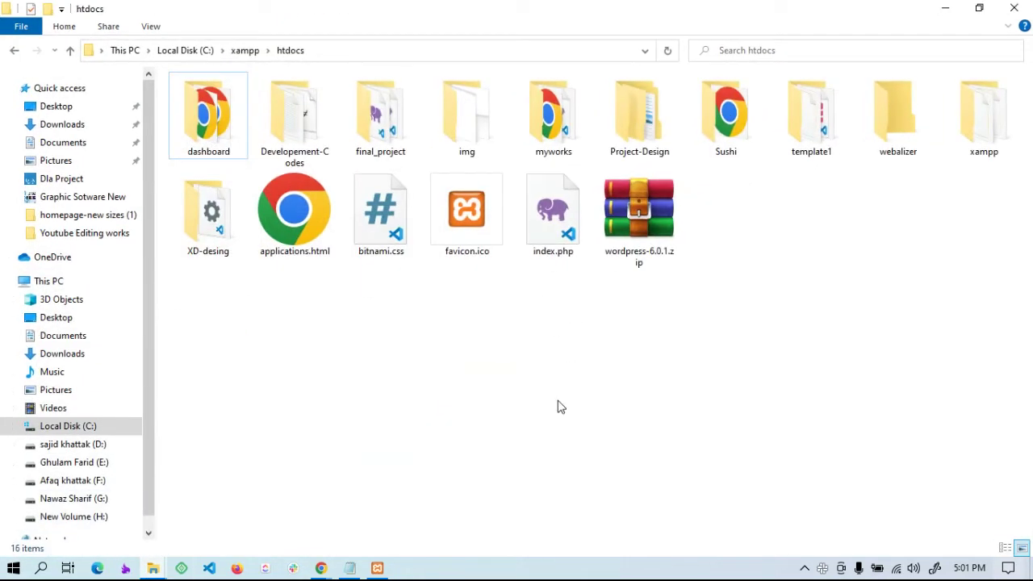
pyautogui.rightClick(653, 450)
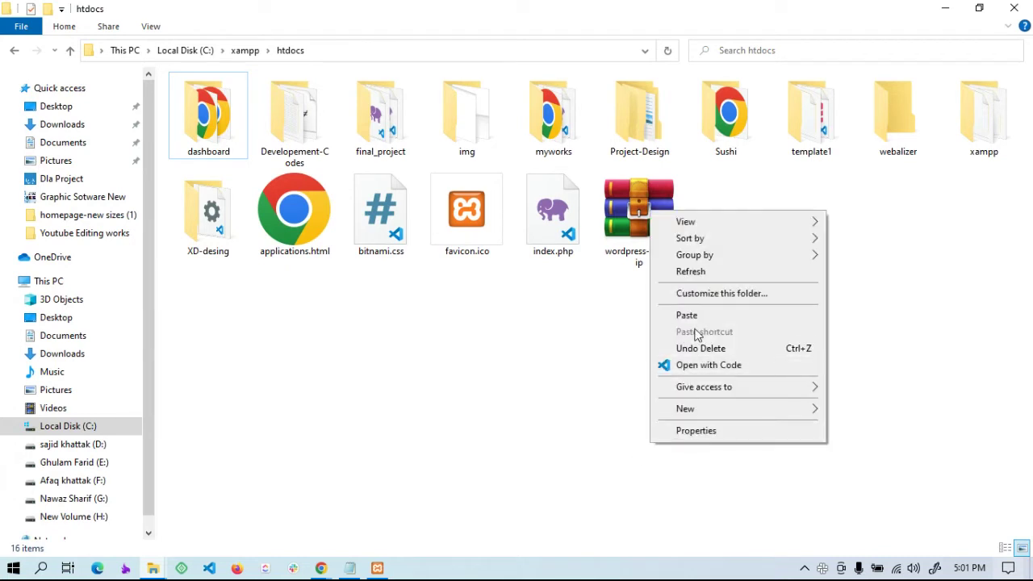
pyautogui.click(696, 319)
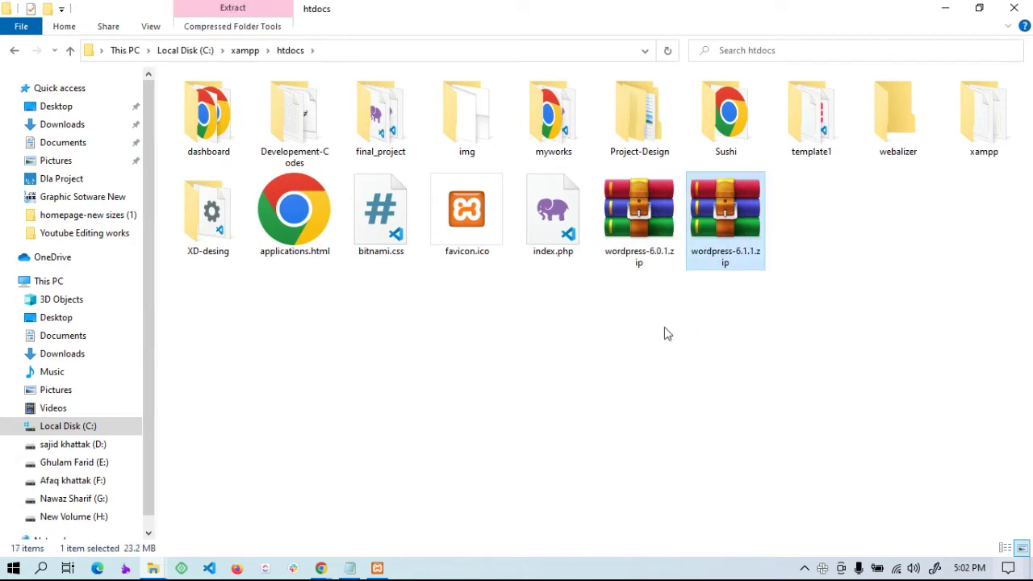
# Delete the old wordpress-6.0.1.zip from htdocs
pyautogui.click(639, 227)
pyautogui.rightClick(639, 227)
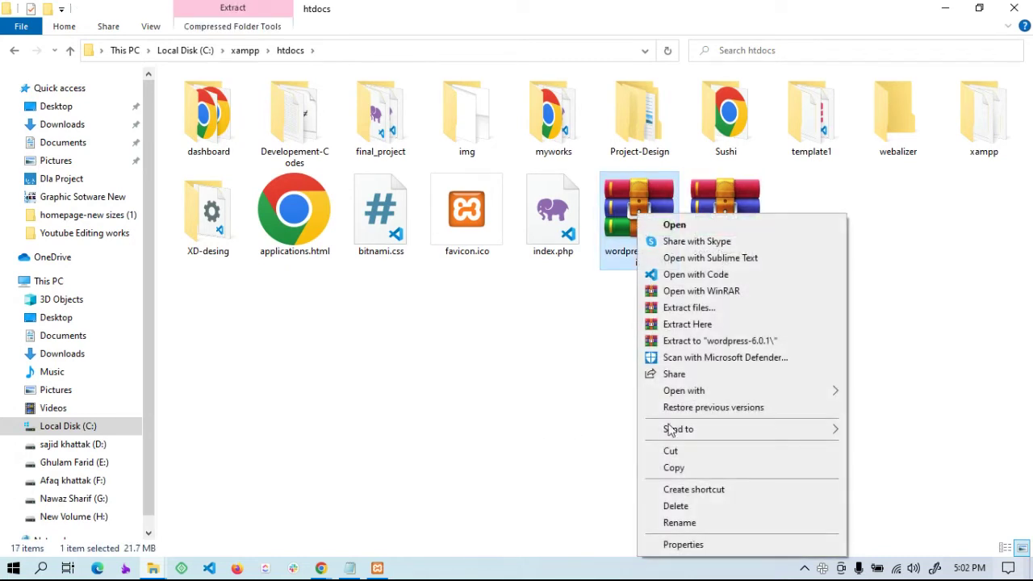
pyautogui.click(676, 506)
# Extract wordpress-6.1.1.zip here in htdocs, producing a wordpress folder
pyautogui.click(645, 228)
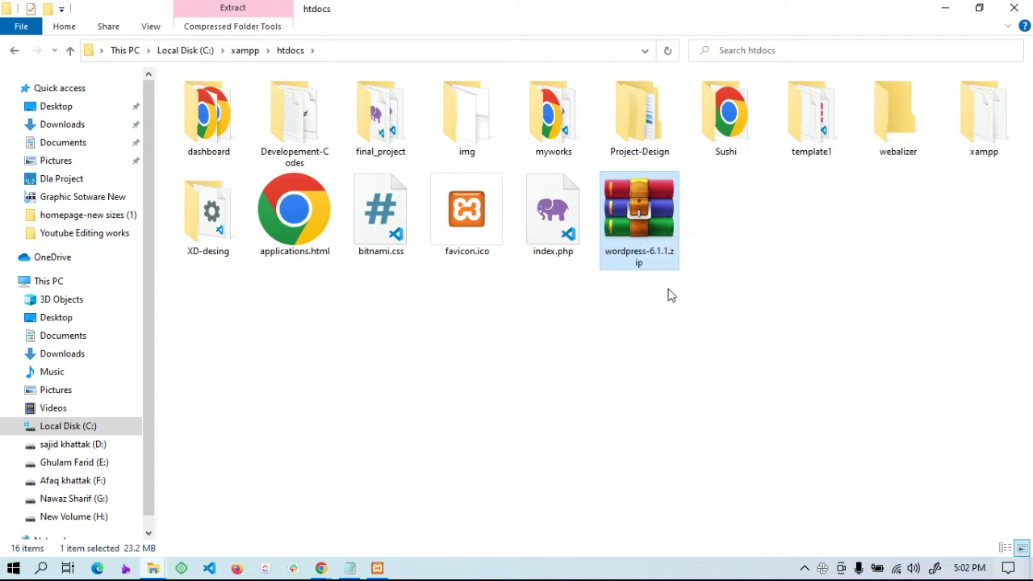
pyautogui.rightClick(638, 208)
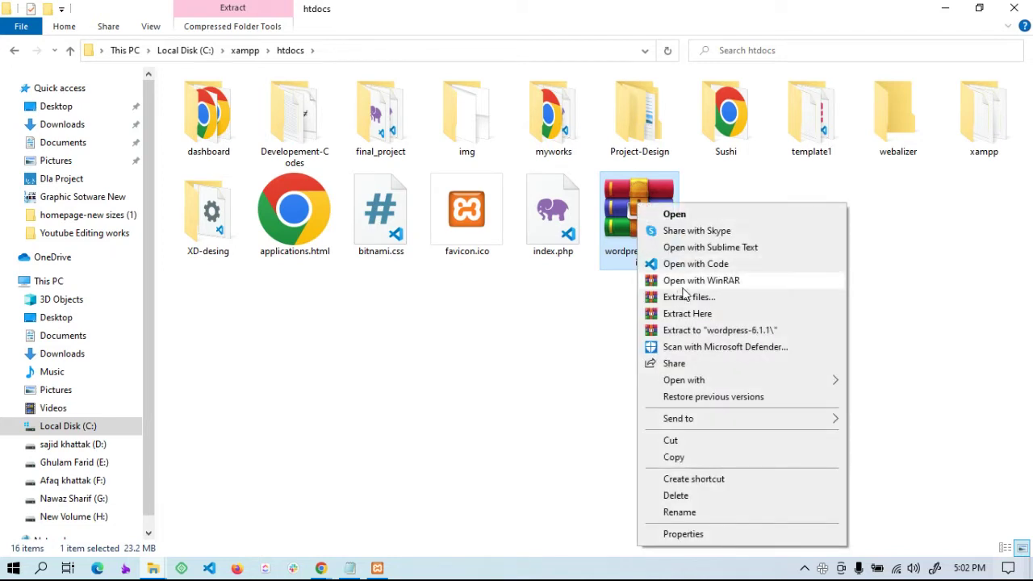
pyautogui.click(694, 316)
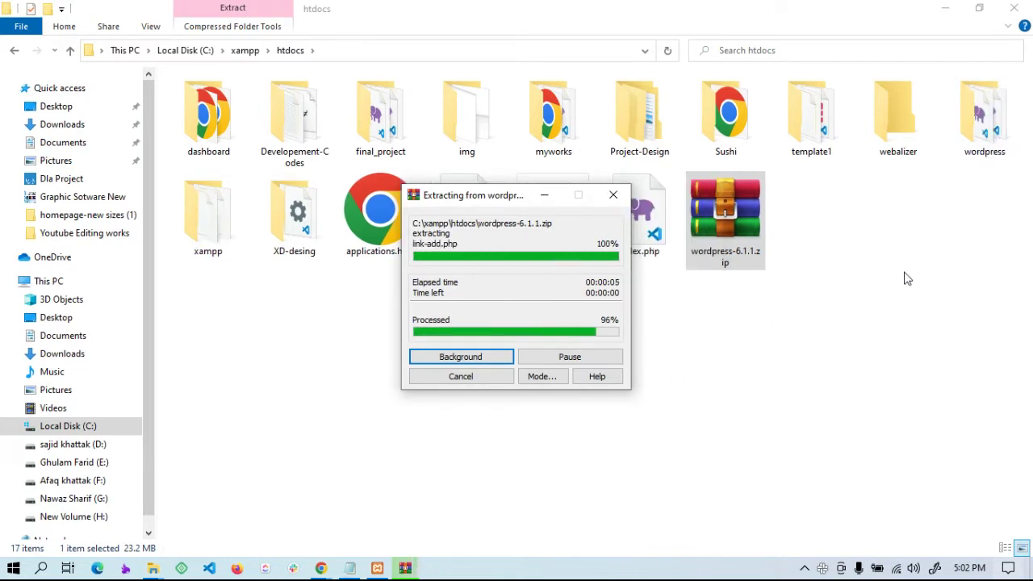
pyautogui.click(926, 250)
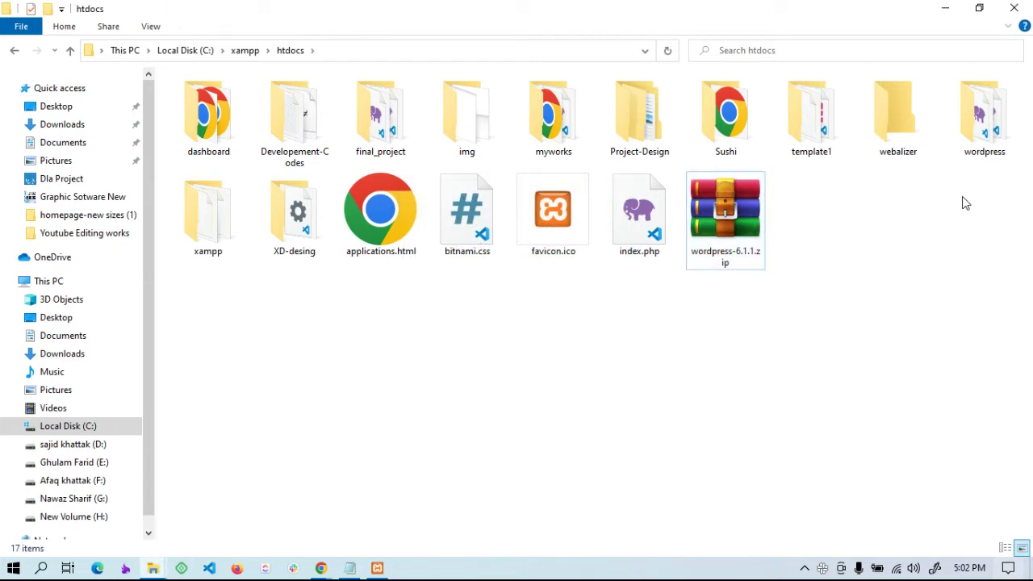
# Rename the extracted wordpress folder in htdocs to myfirstwordpress
pyautogui.rightClick(972, 139)
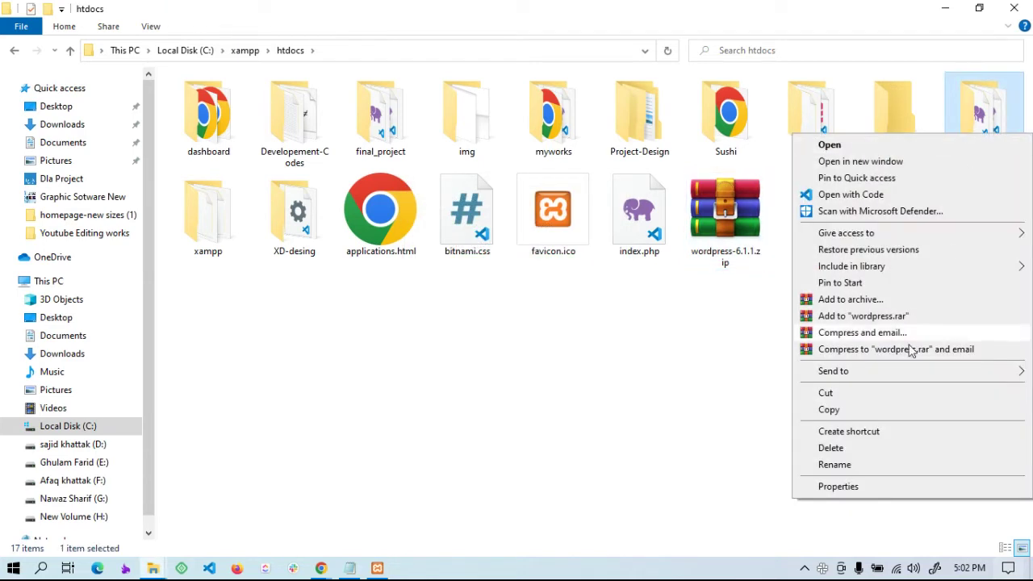
pyautogui.click(835, 465)
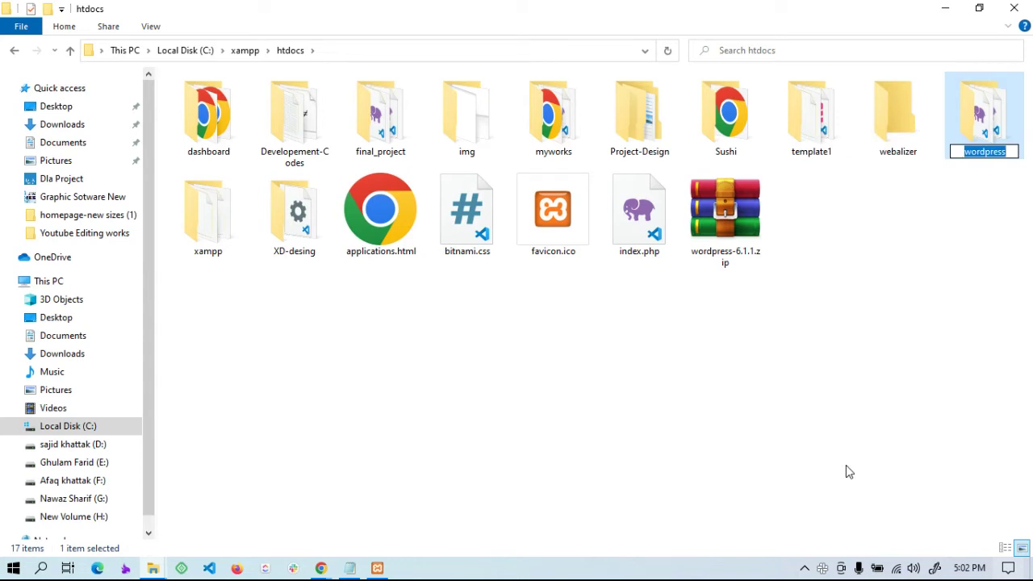
pyautogui.write('myfir')
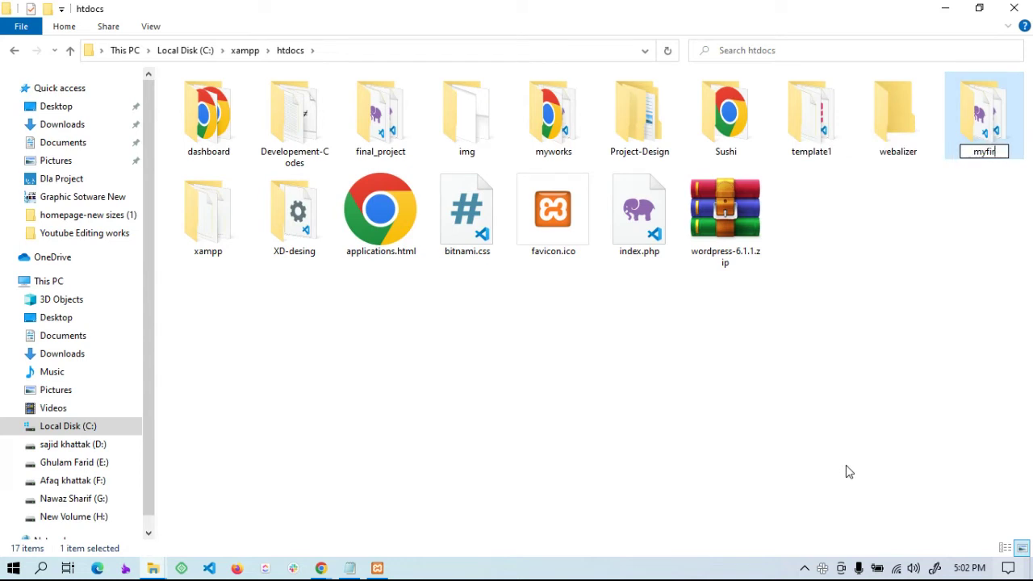
pyautogui.write('stwordpre')
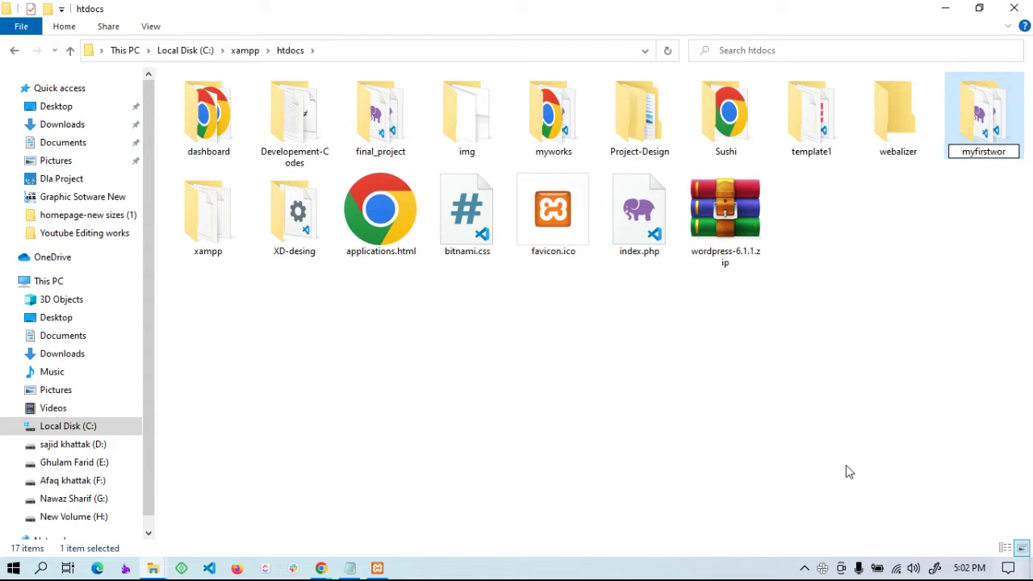
pyautogui.write('s')
pyautogui.press('Return')
pyautogui.click(583, 360)
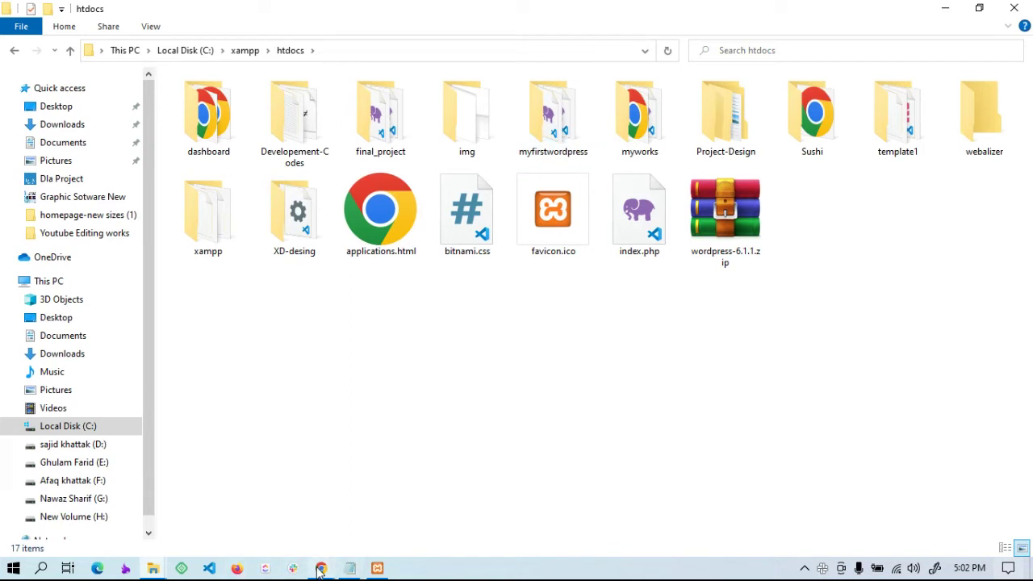
pyautogui.moveTo(320, 568)
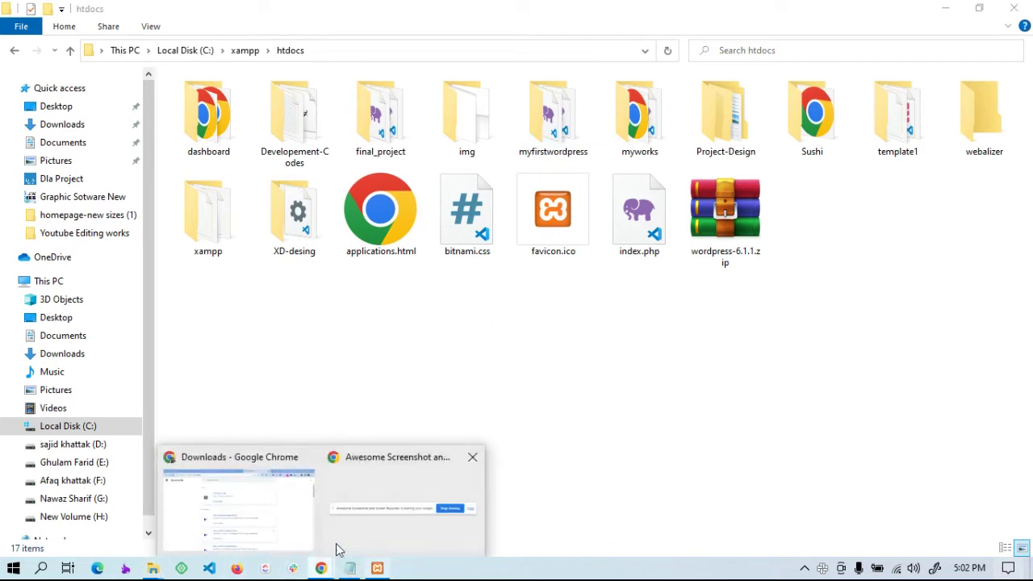
# Go to localhost in a new Chrome tab and open phpMyAdmin from the XAMPP dashboard
pyautogui.click(271, 517)
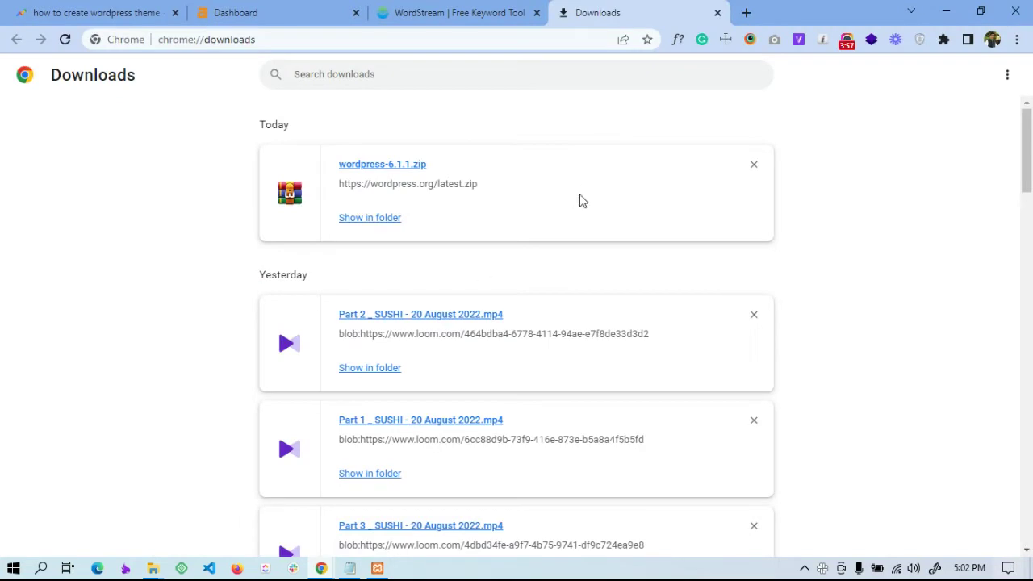
pyautogui.click(744, 12)
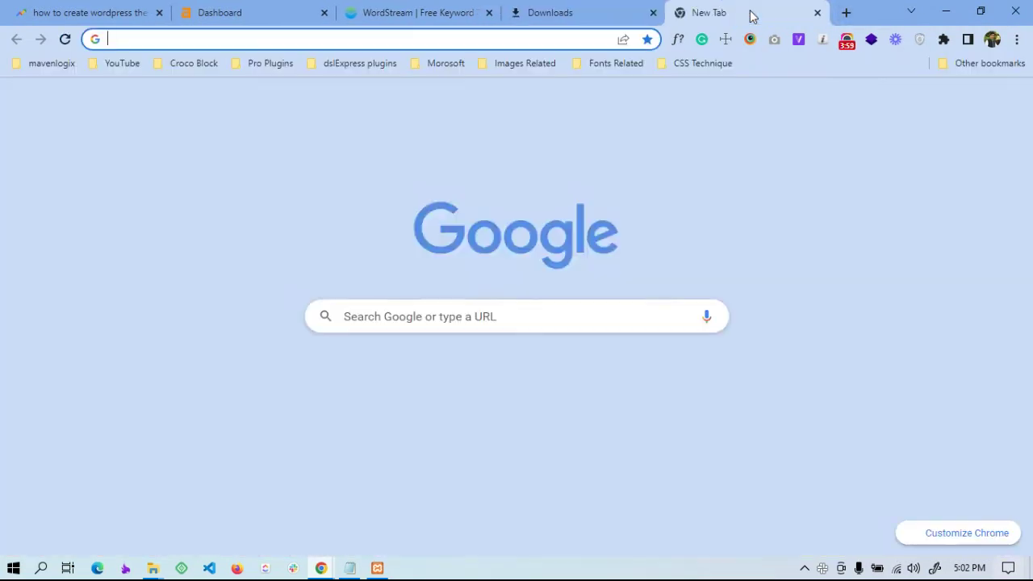
pyautogui.write('lo')
pyautogui.press('Return')
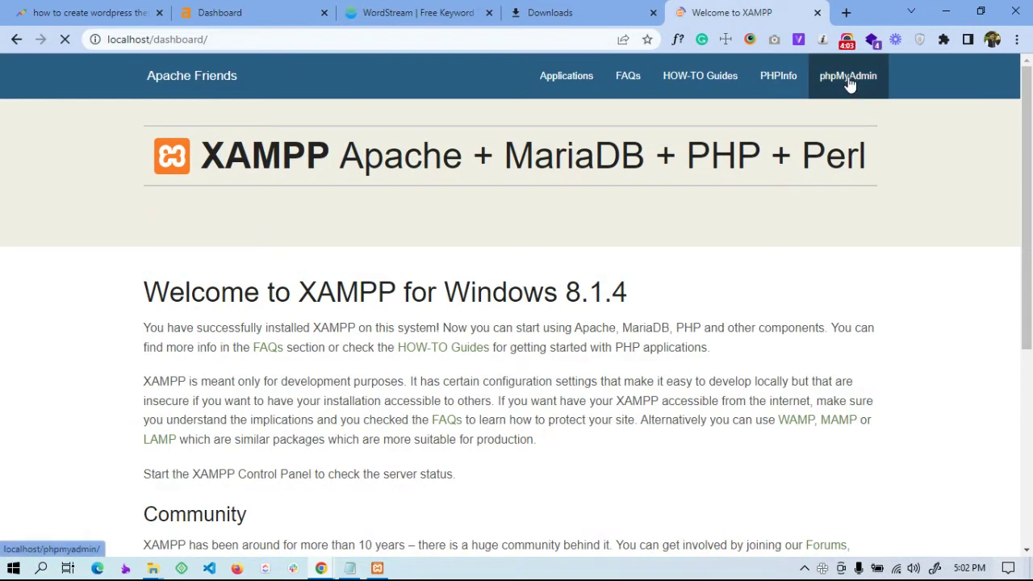
pyautogui.click(849, 84)
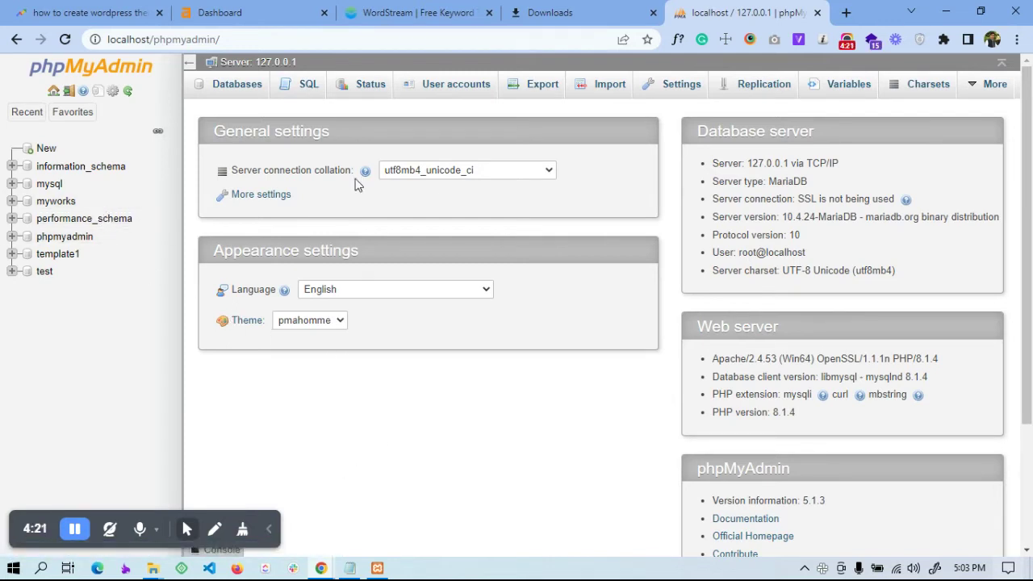
# On the Databases tab, create a database named firstwordpress
pyautogui.click(231, 89)
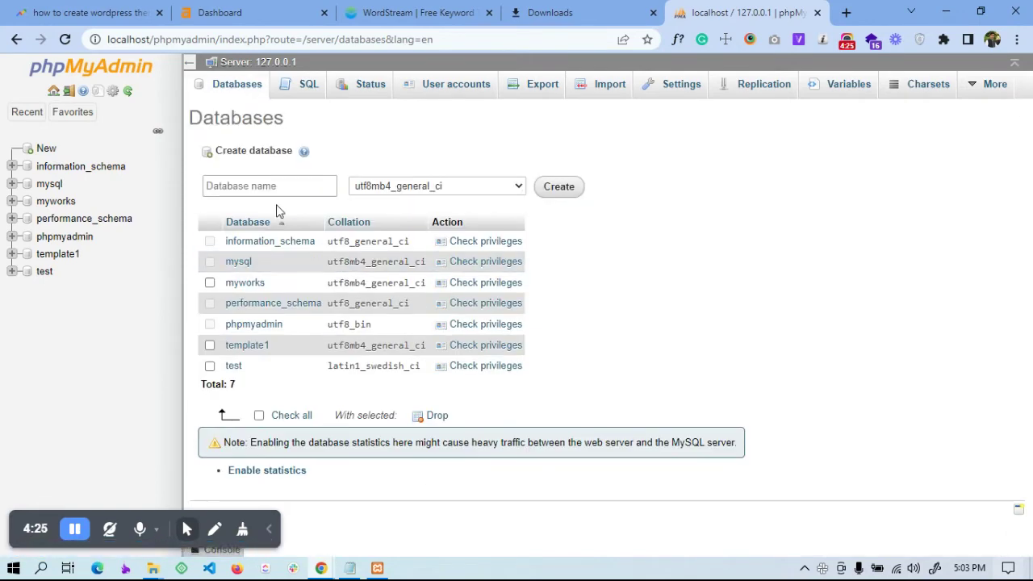
pyautogui.click(256, 186)
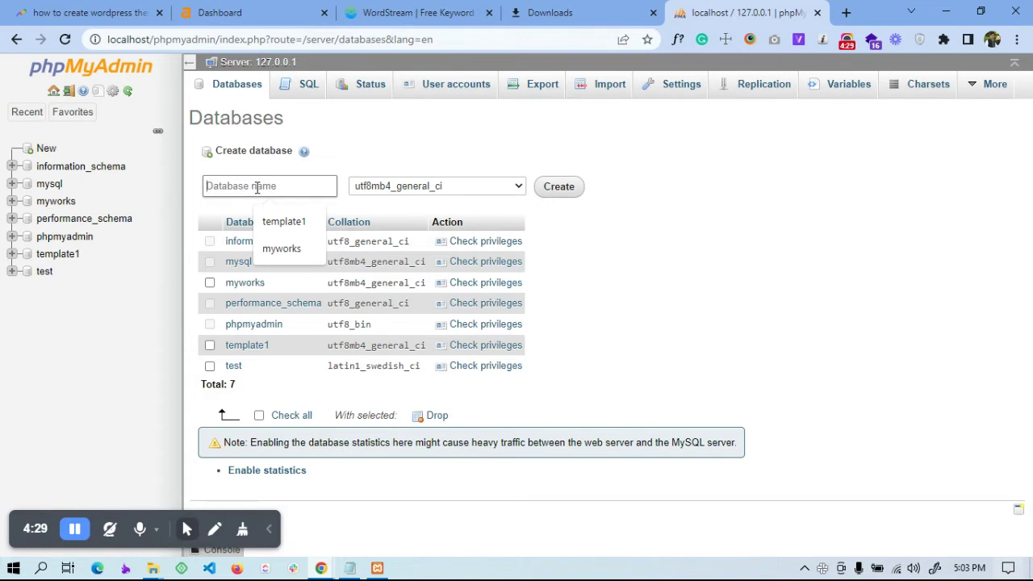
pyautogui.write('firstwordpress')
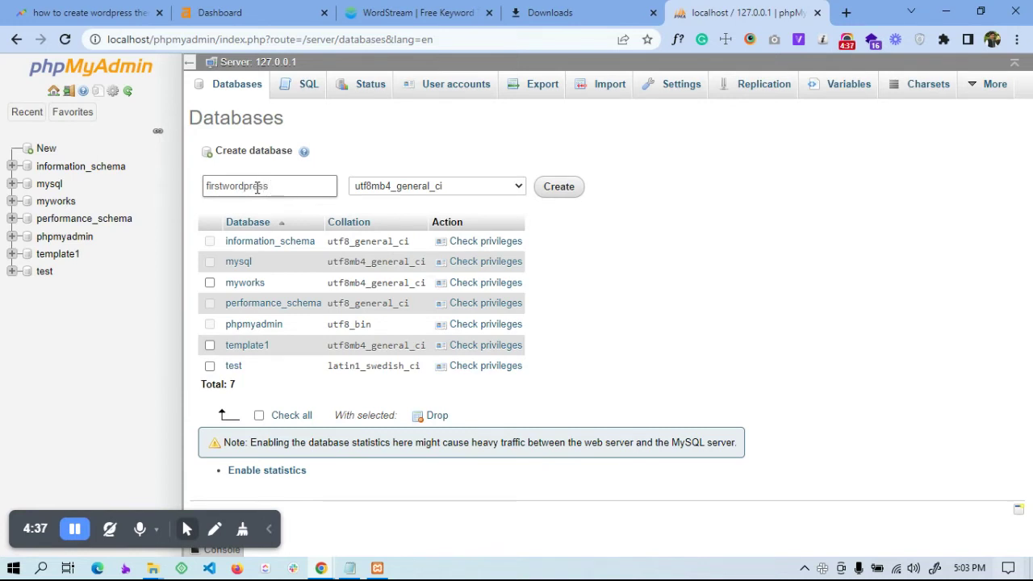
pyautogui.doubleClick(257, 188)
pyautogui.click(565, 187)
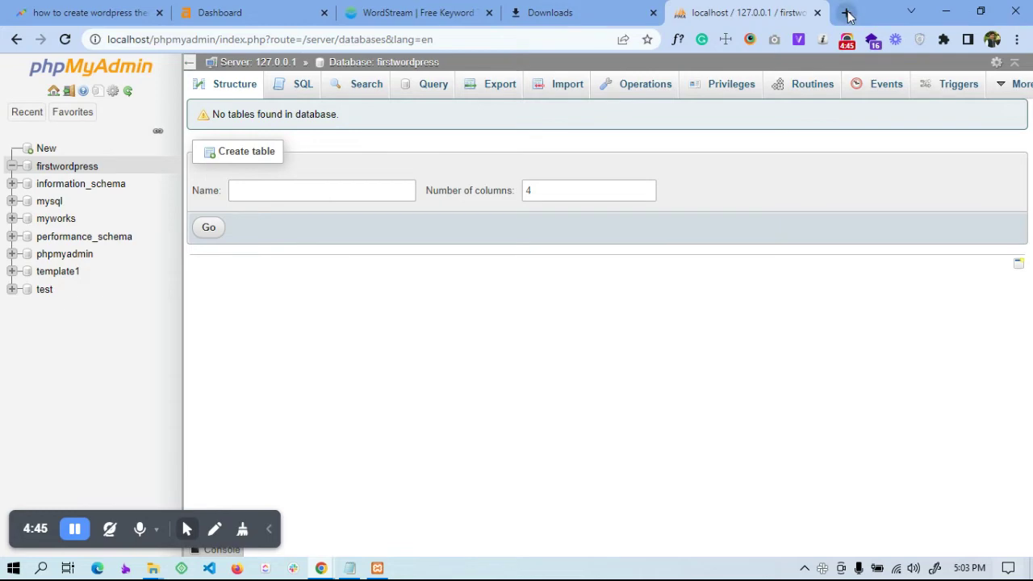
# Confirm the htdocs site folder is named myfirstwordpress by opening Rename and copying the name
pyautogui.moveTo(155, 570)
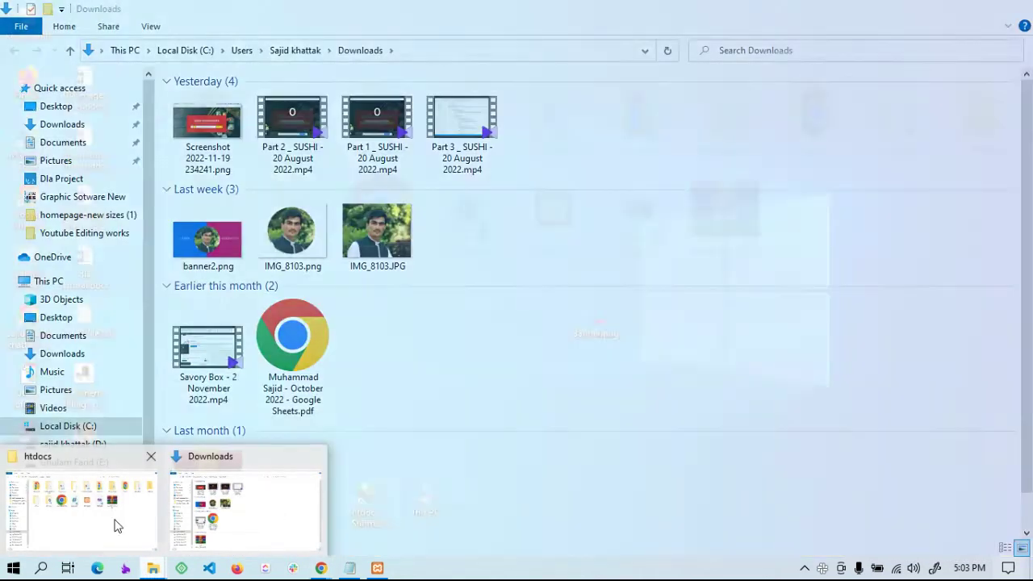
pyautogui.click(115, 526)
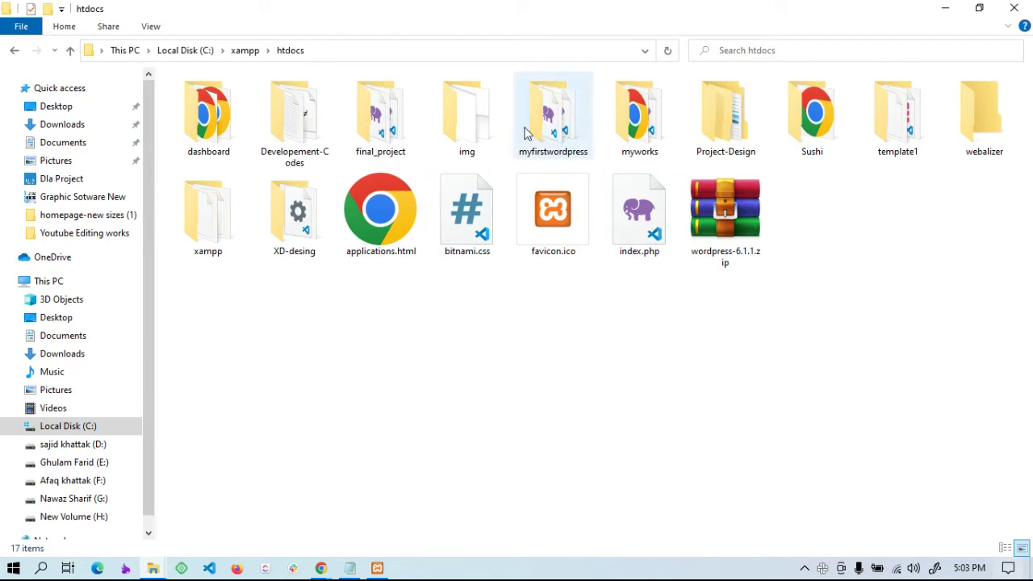
pyautogui.rightClick(525, 130)
pyautogui.click(607, 459)
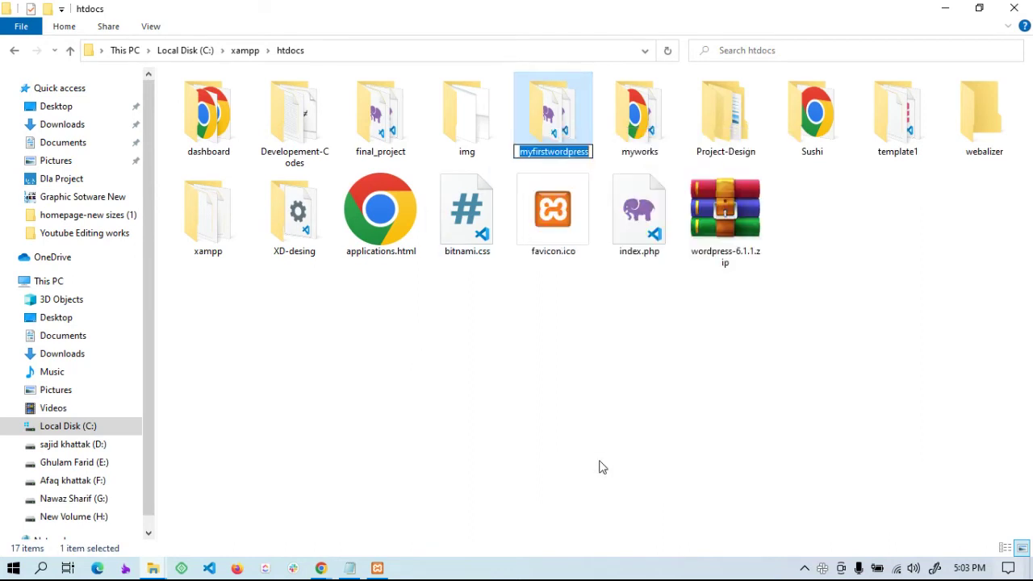
pyautogui.click(406, 442)
# Load localhost/myfirstwordpress in a new Chrome tab to bring up WordPress setup
pyautogui.click(320, 568)
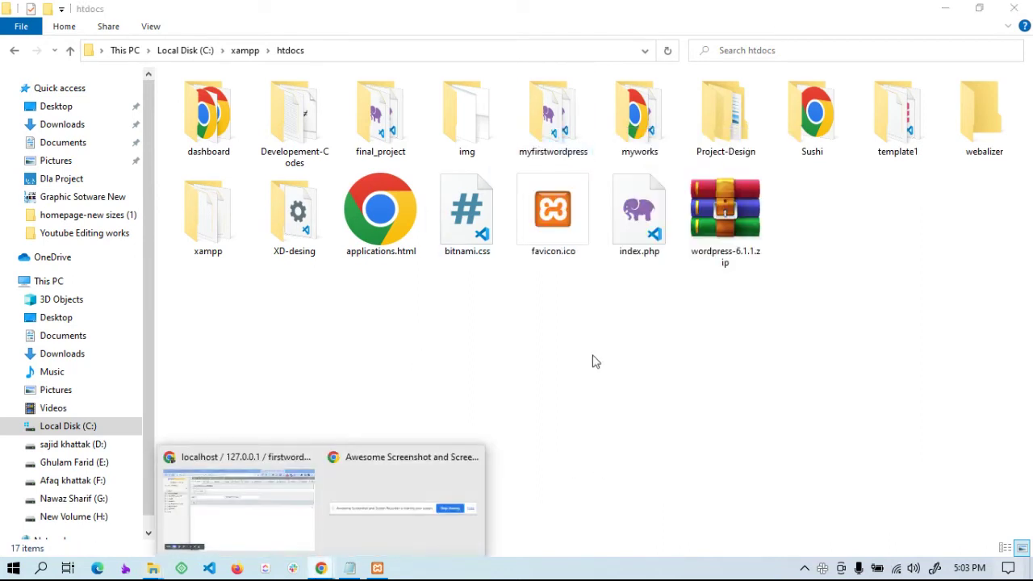
pyautogui.click(246, 514)
pyautogui.click(847, 13)
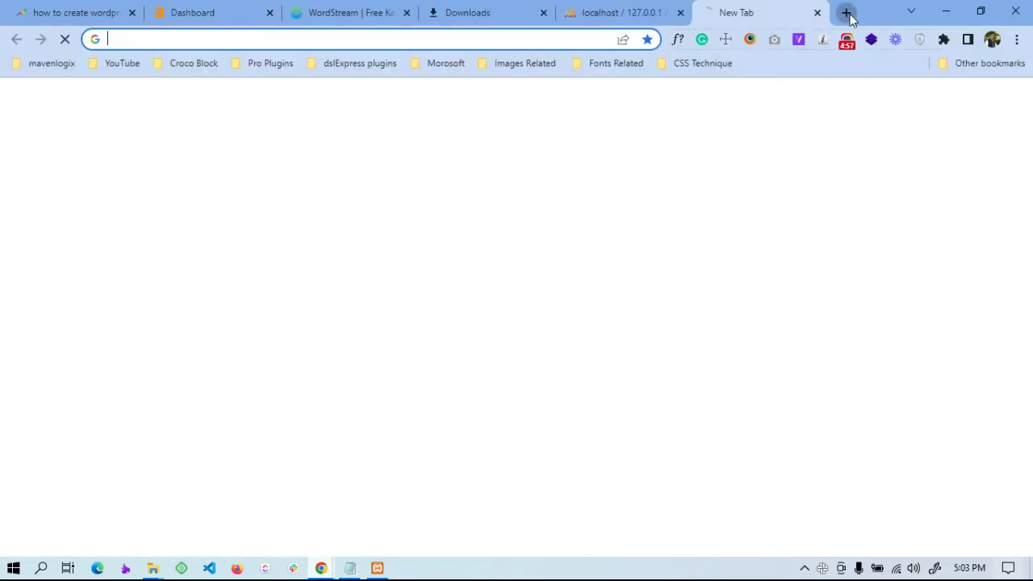
pyautogui.write('lo')
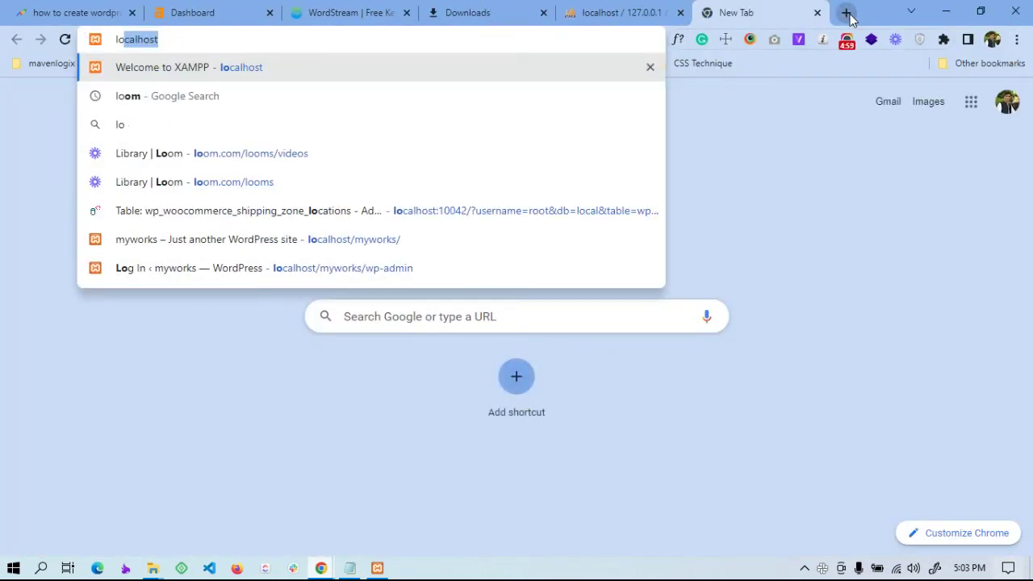
pyautogui.write('calhost/')
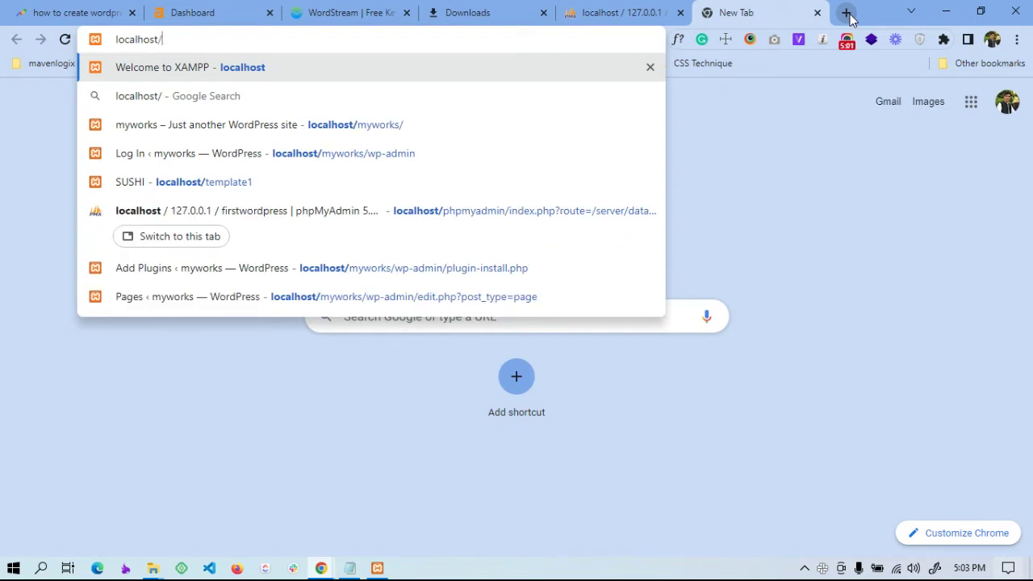
pyautogui.write('myfirstwordpress')
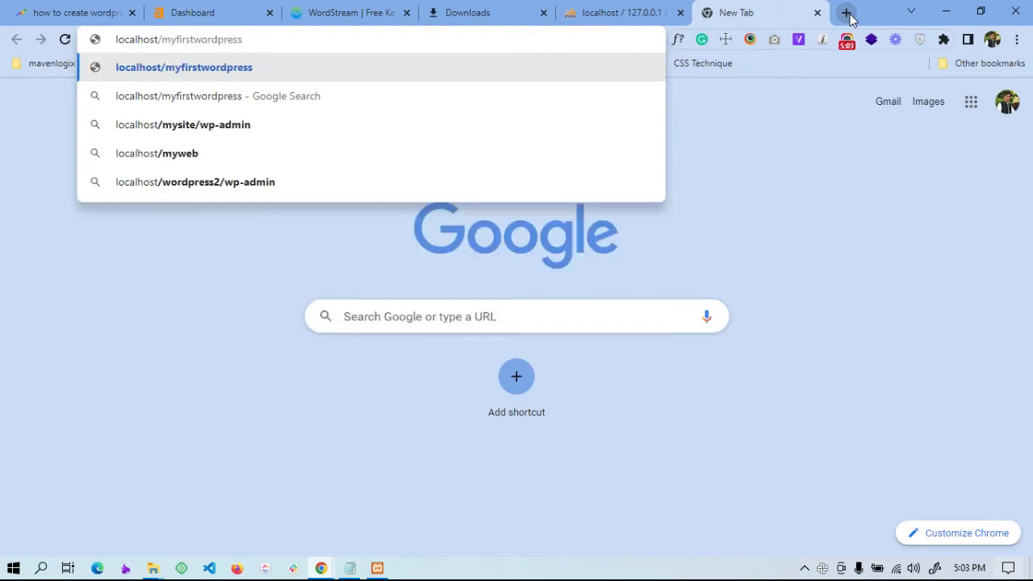
pyautogui.press('Return')
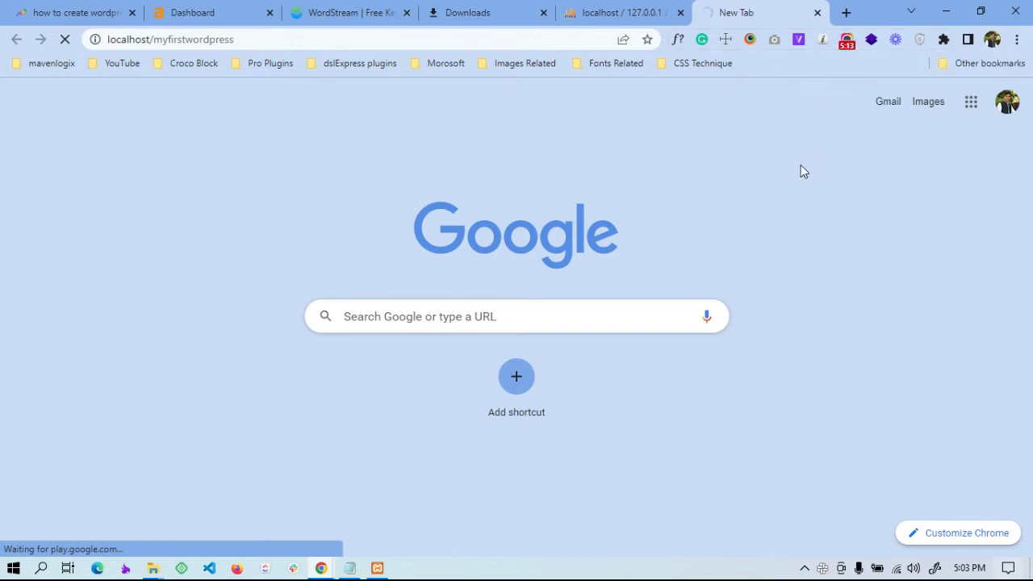
pyautogui.click(846, 45)
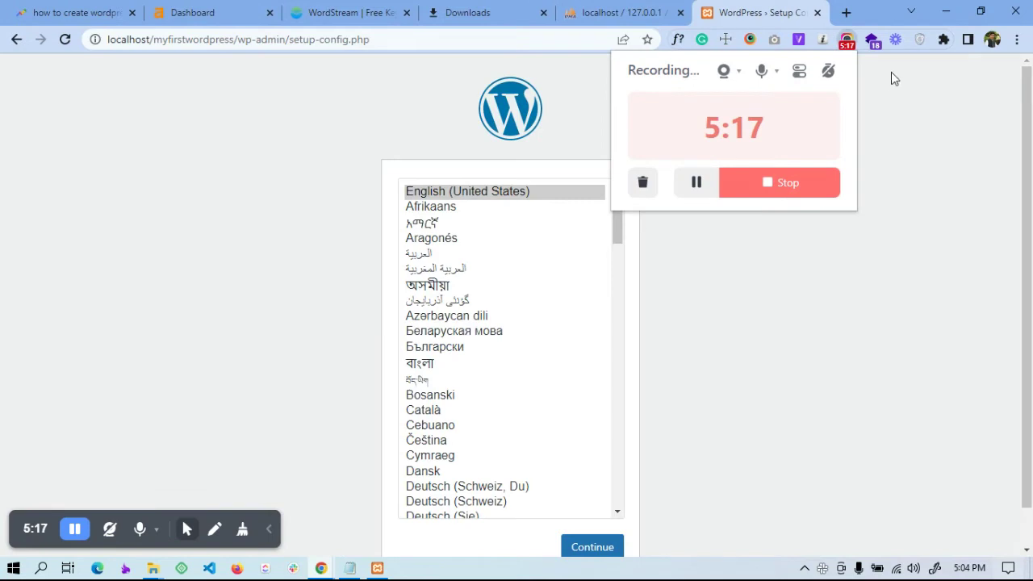
# Keep English (United States) as the installation language and continue to the welcome page
pyautogui.click(872, 105)
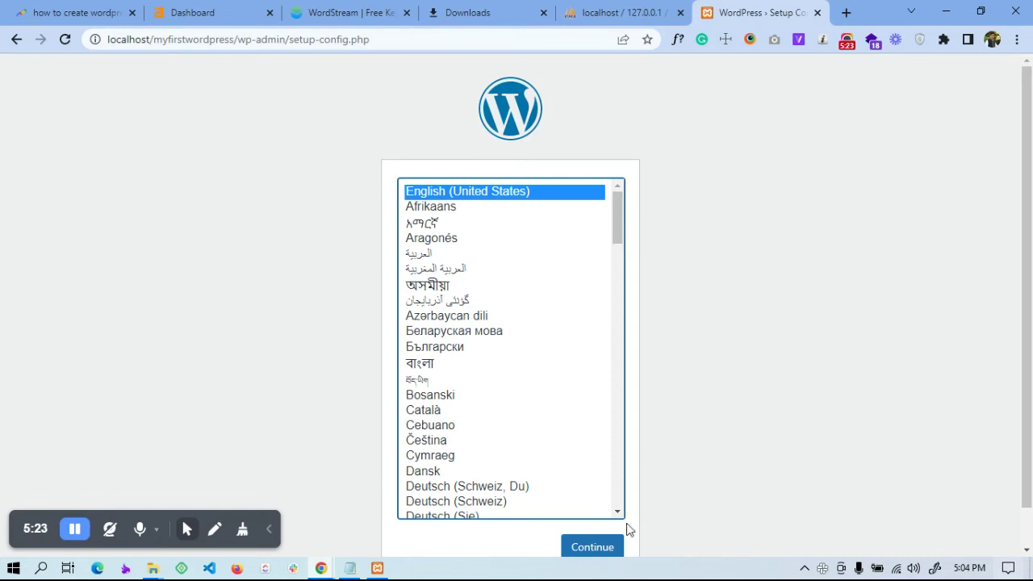
pyautogui.scroll(-2, 528, 385)
pyautogui.click(594, 548)
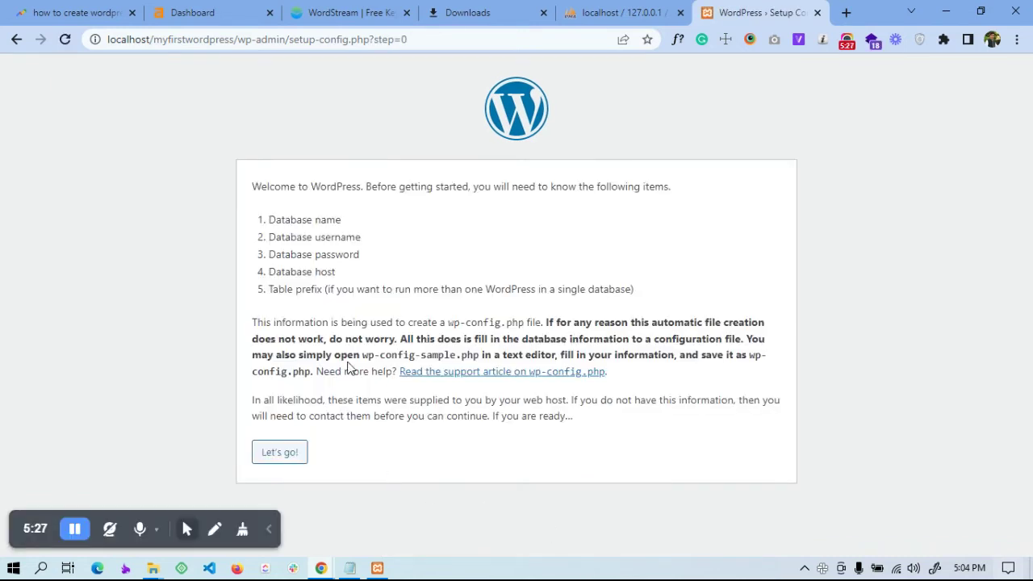
# Advance past the WordPress welcome screen with Let's go!, then switch back to phpMyAdmin
pyautogui.click(273, 454)
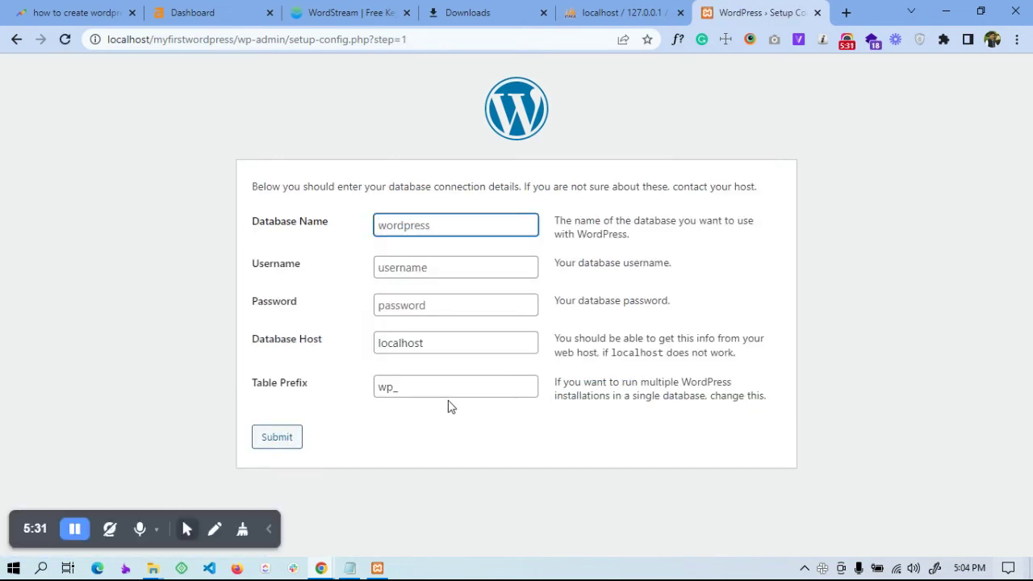
pyautogui.click(601, 13)
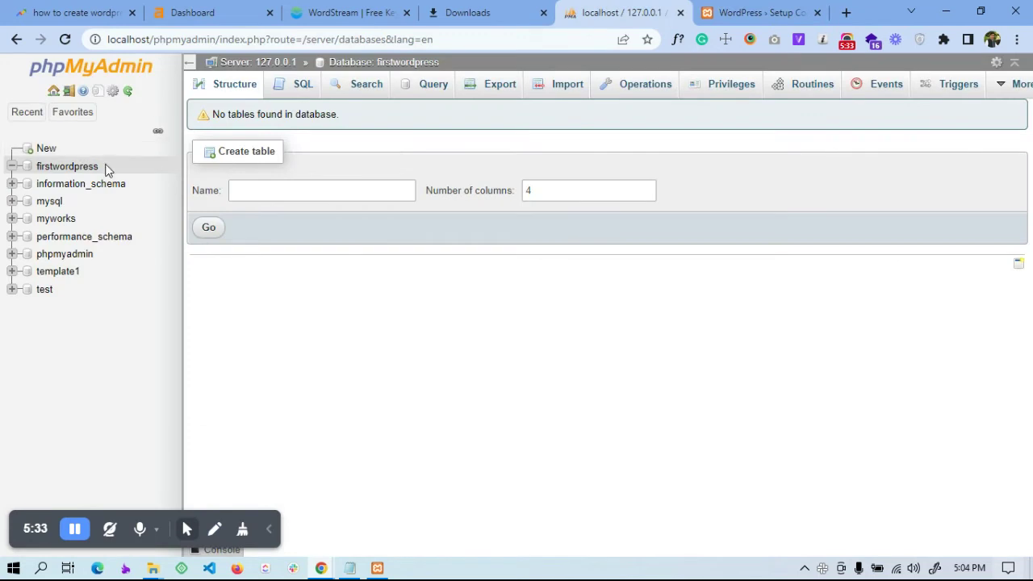
# Copy the firstwordpress database link from the phpMyAdmin sidebar and return to WordPress setup
pyautogui.rightClick(64, 171)
pyautogui.press('Escape')
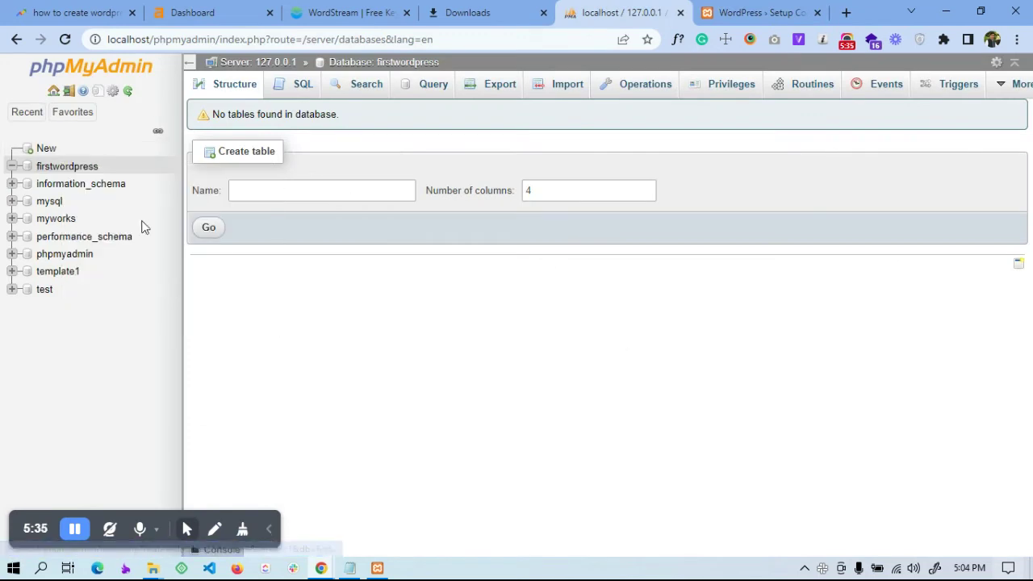
pyautogui.click(70, 168)
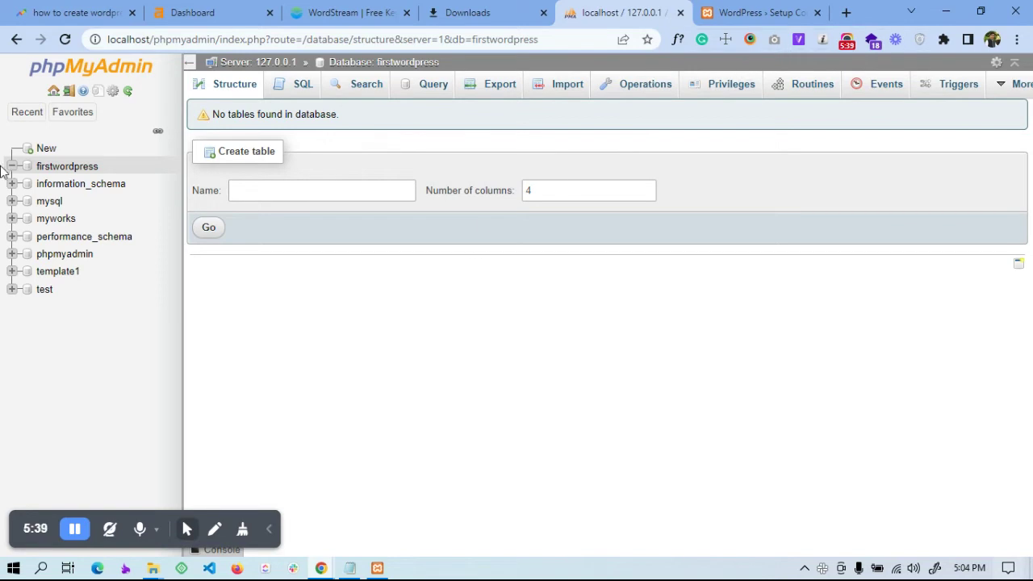
pyautogui.rightClick(46, 168)
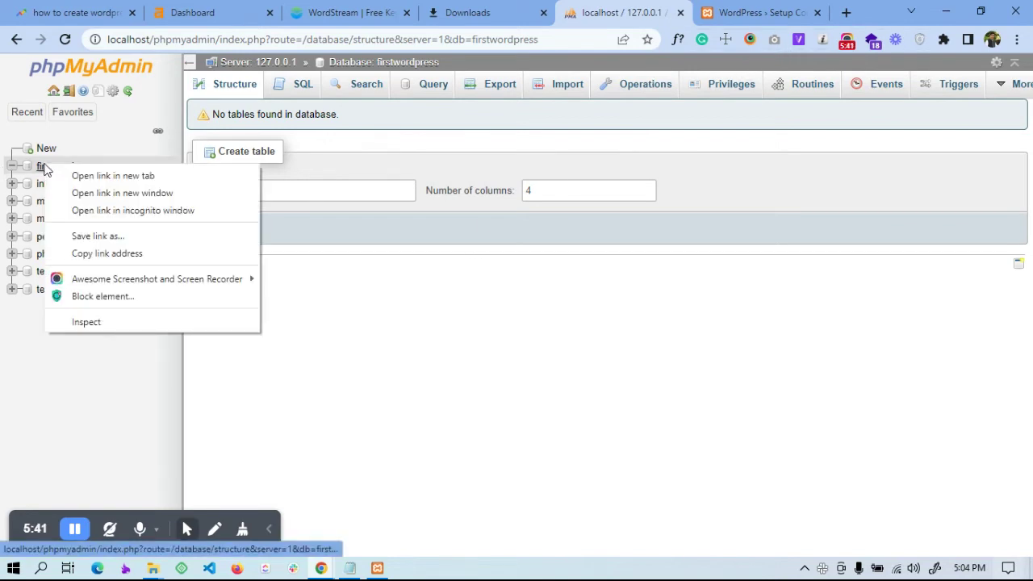
pyautogui.click(102, 252)
pyautogui.click(755, 12)
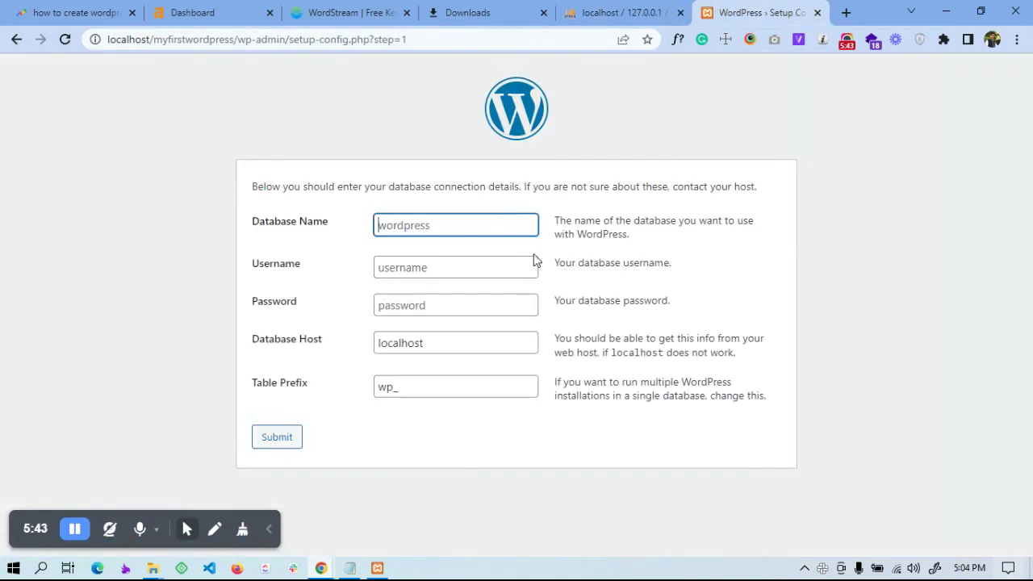
# Enter Database Name firstwordpress and Username root, leaving Password blank and host localhost, prefix wp_
pyautogui.hotkey('ctrl', 'v')
pyautogui.tripleClick(397, 229)
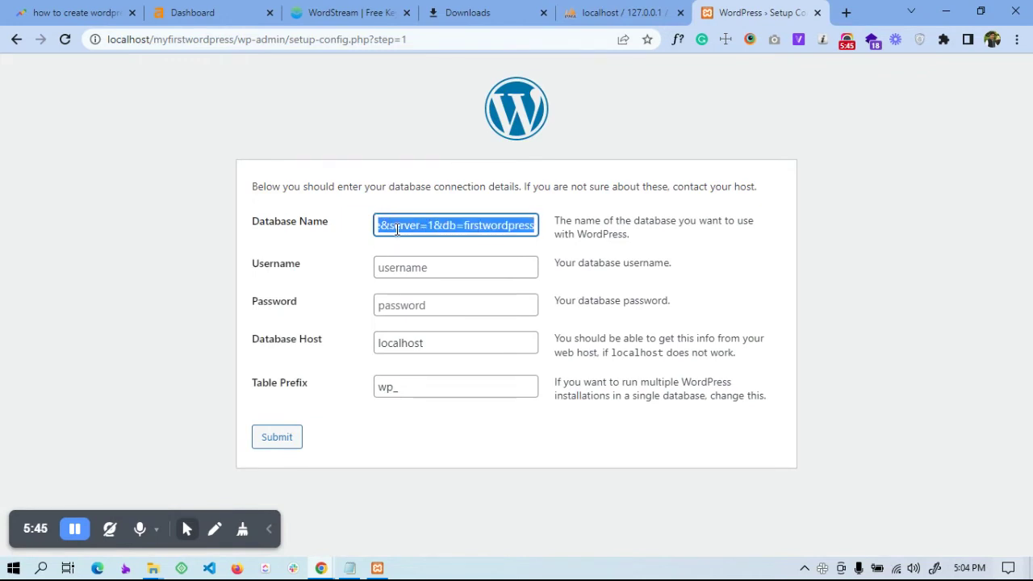
pyautogui.write('firs')
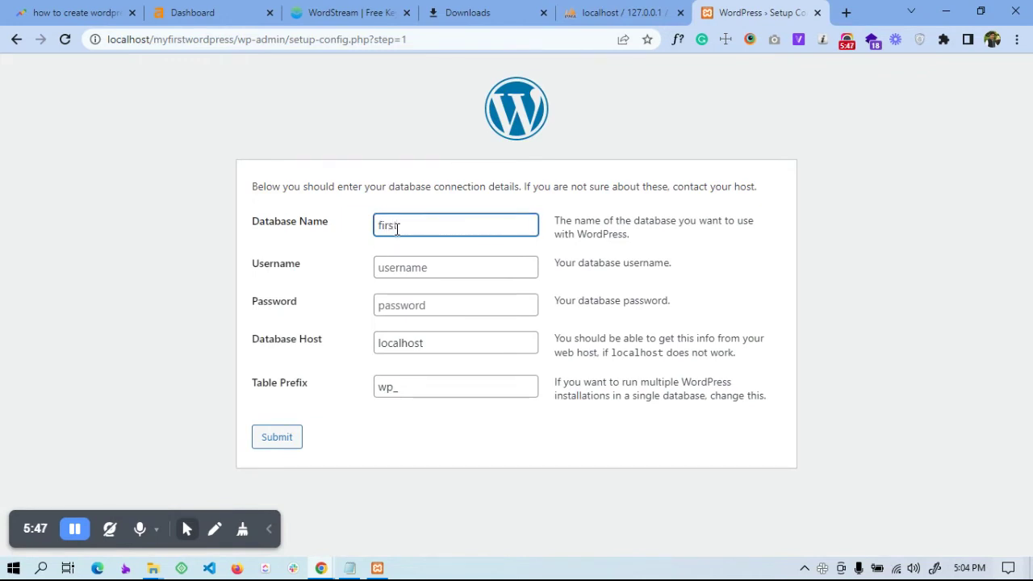
pyautogui.write('twordpress')
pyautogui.click(417, 269)
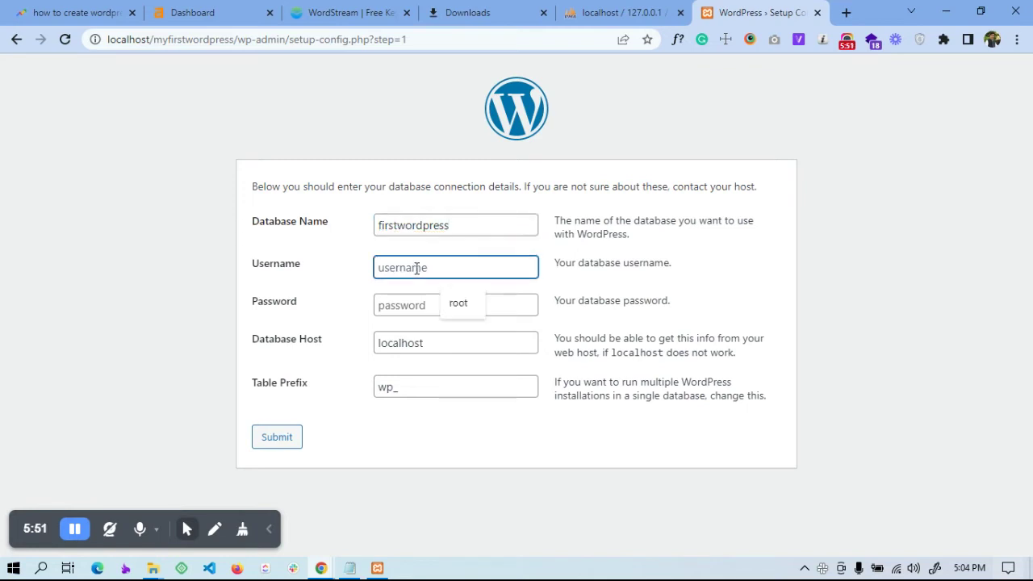
pyautogui.click(358, 282)
pyautogui.click(434, 303)
pyautogui.click(362, 294)
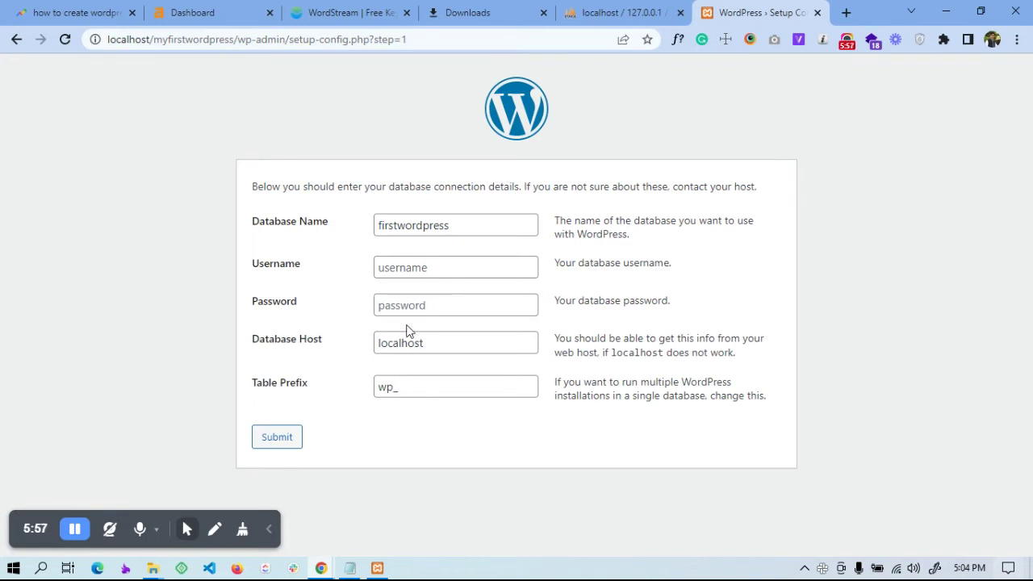
pyautogui.click(403, 271)
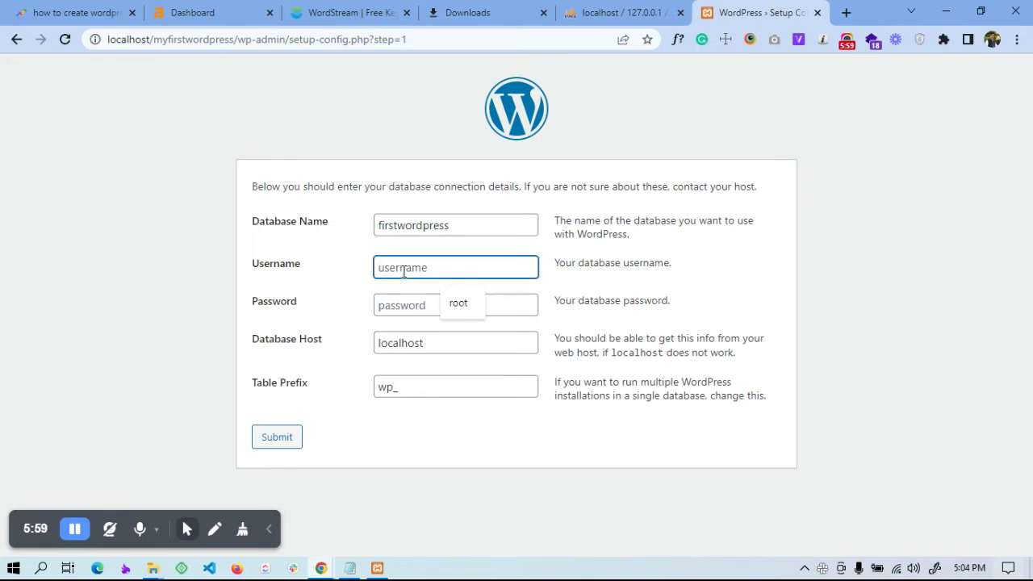
pyautogui.write('root')
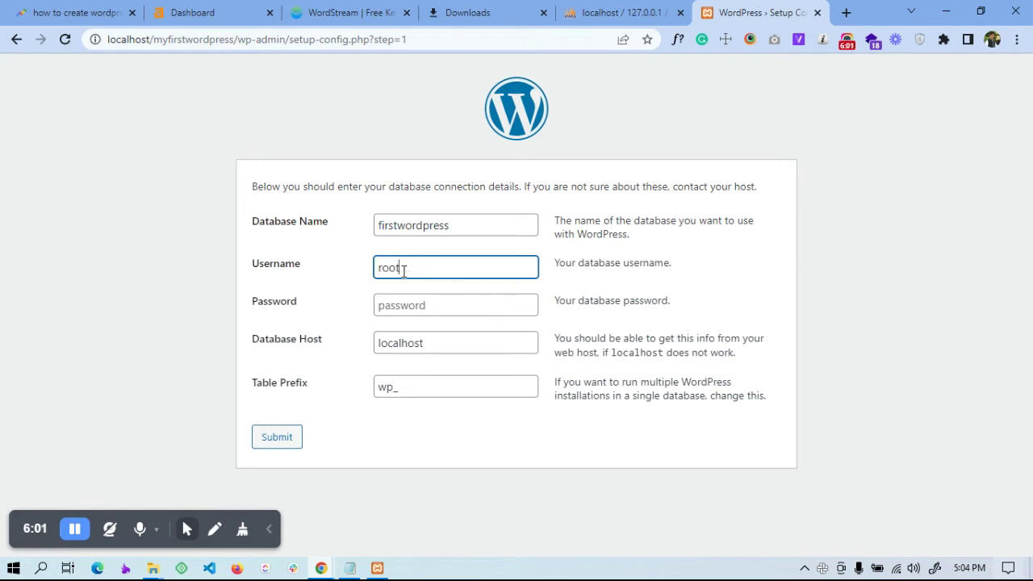
pyautogui.click(358, 300)
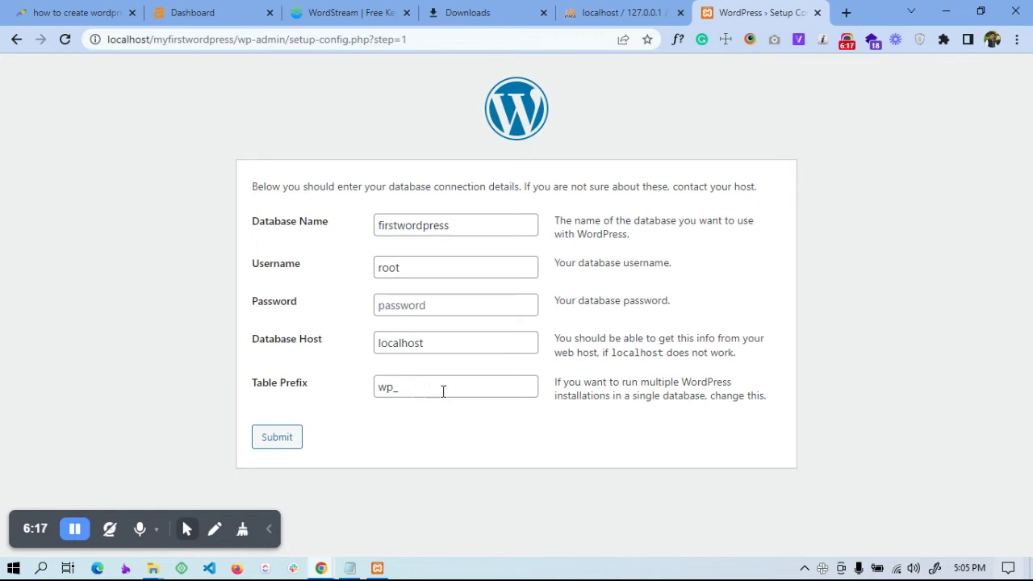
# Submit the database details and run the installation to reach the site information form
pyautogui.click(273, 439)
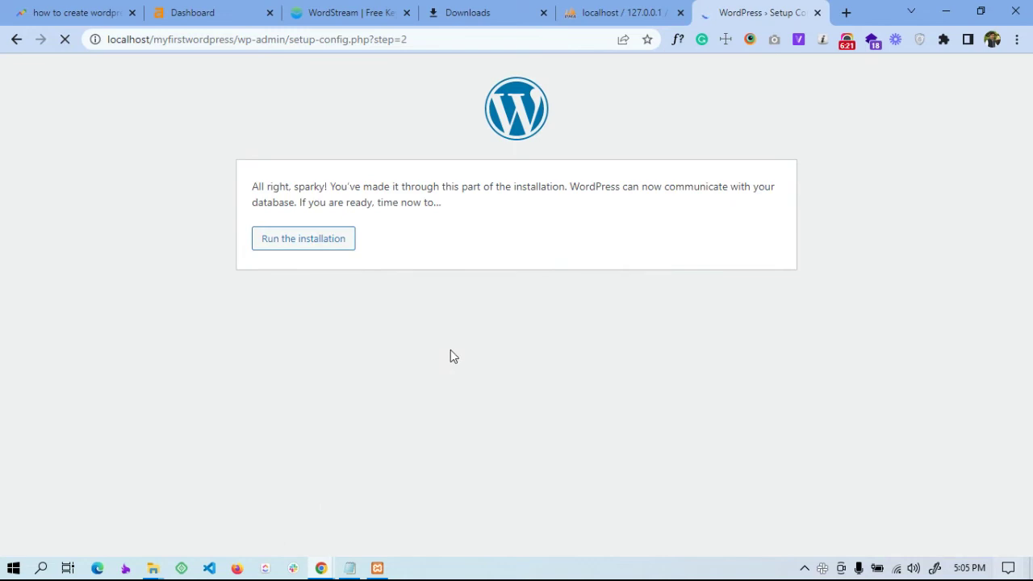
pyautogui.click(311, 252)
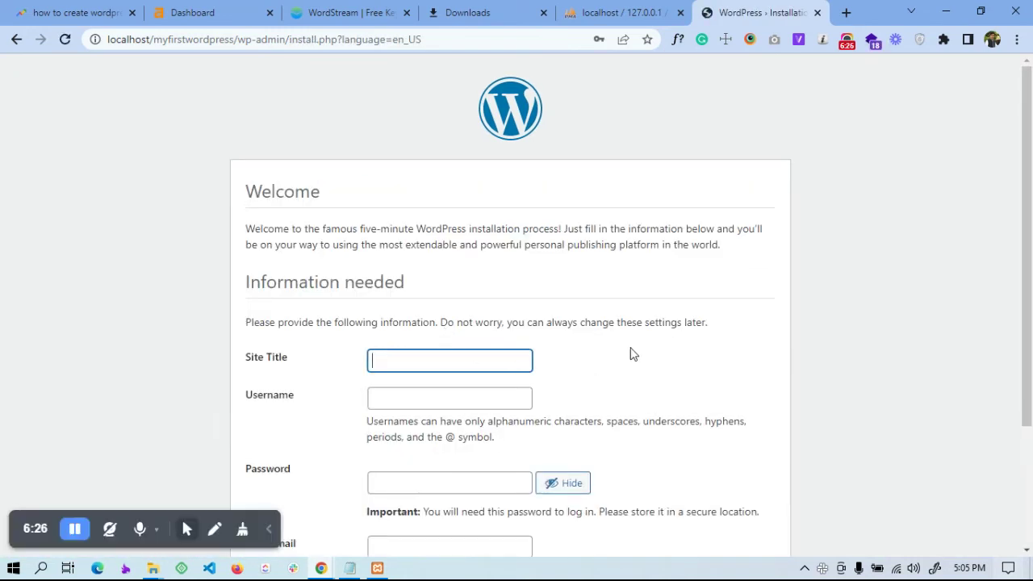
pyautogui.scroll(-1, 451, 340)
pyautogui.click(389, 291)
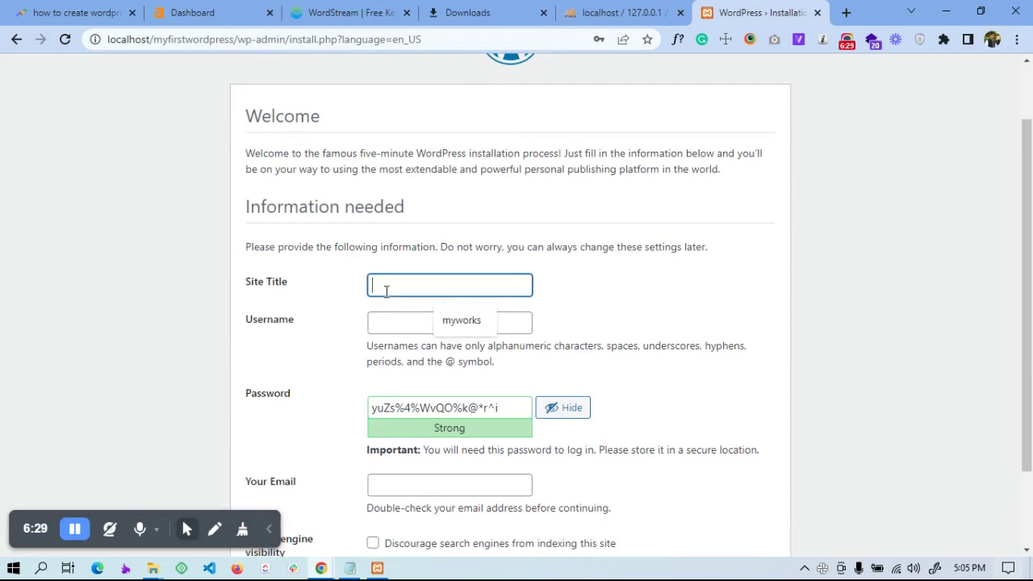
# Set site title myworks, username admin, and replace the generated password with a weak one
pyautogui.click(457, 324)
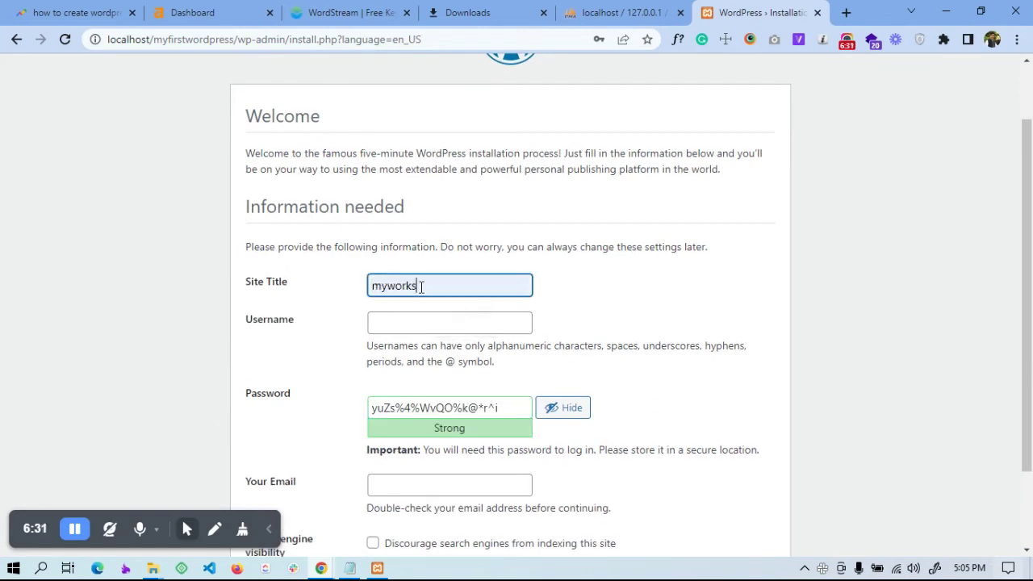
pyautogui.scroll(-2, 531, 287)
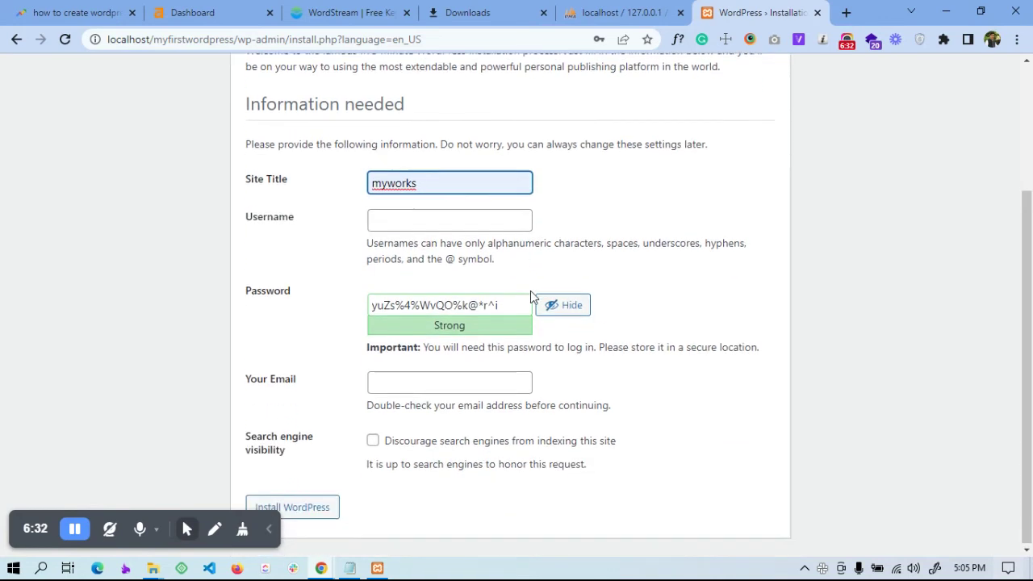
pyautogui.click(400, 222)
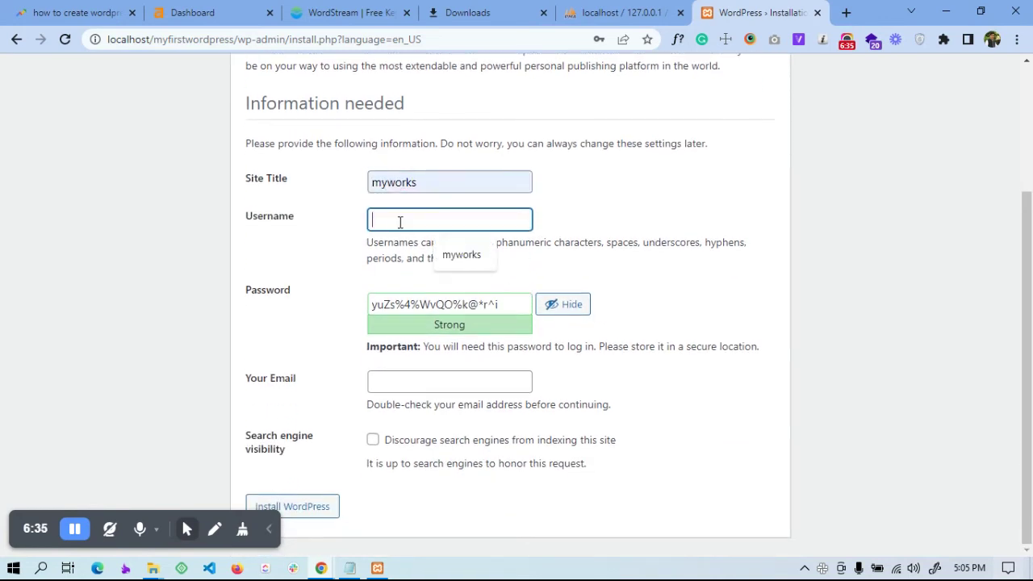
pyautogui.write('admin')
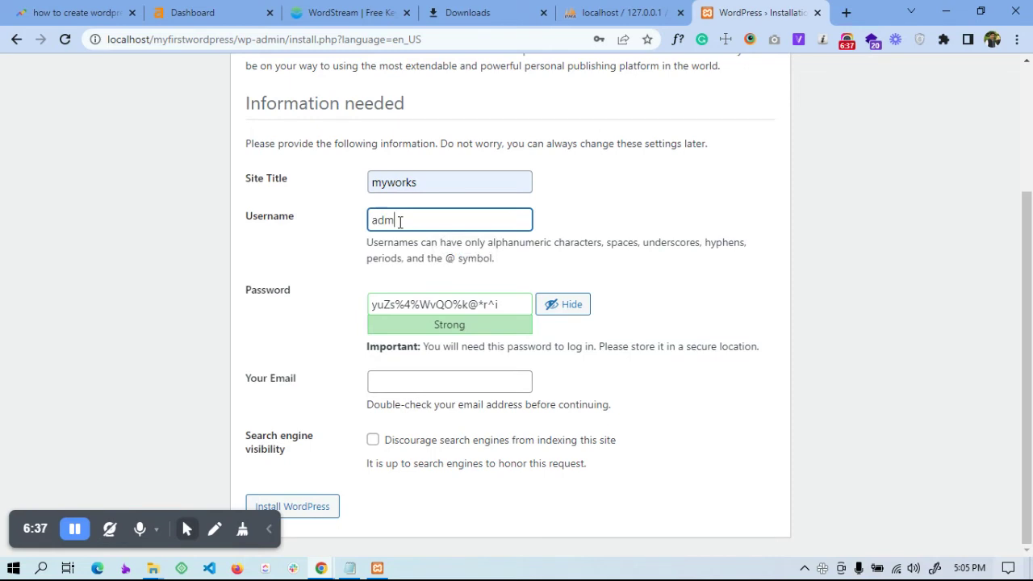
pyautogui.tripleClick(456, 306)
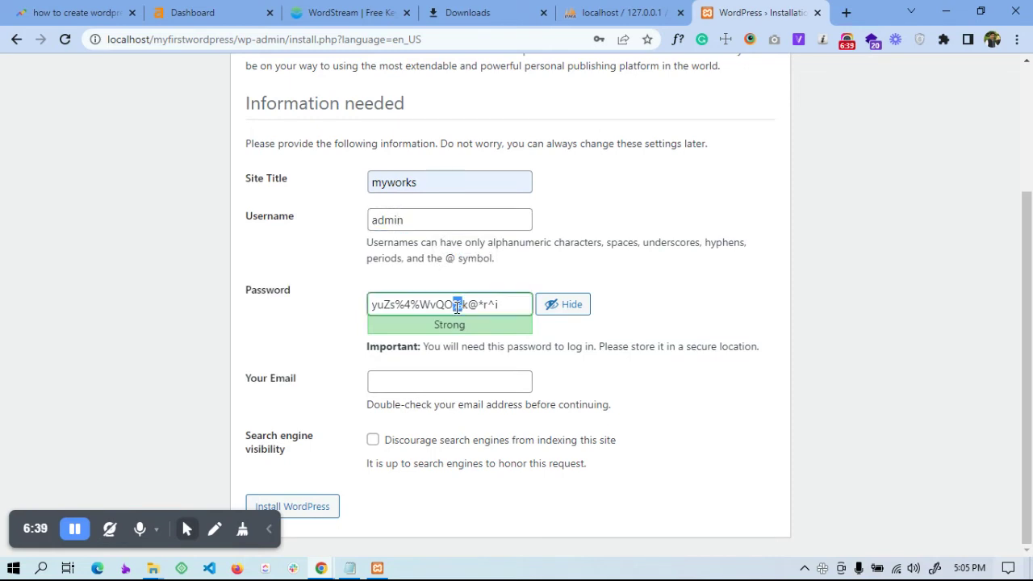
pyautogui.press('BackSpace')
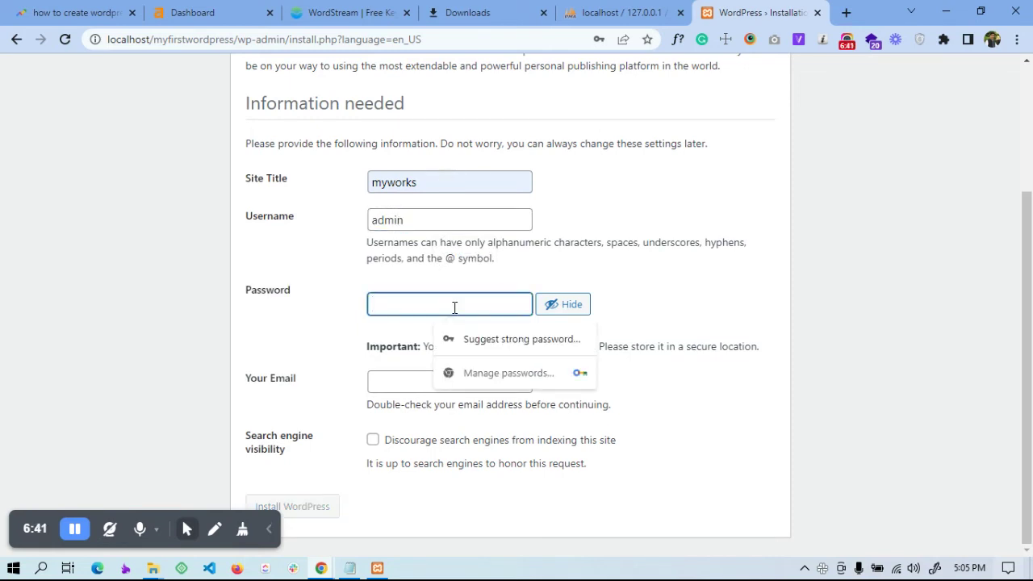
pyautogui.write('admin')
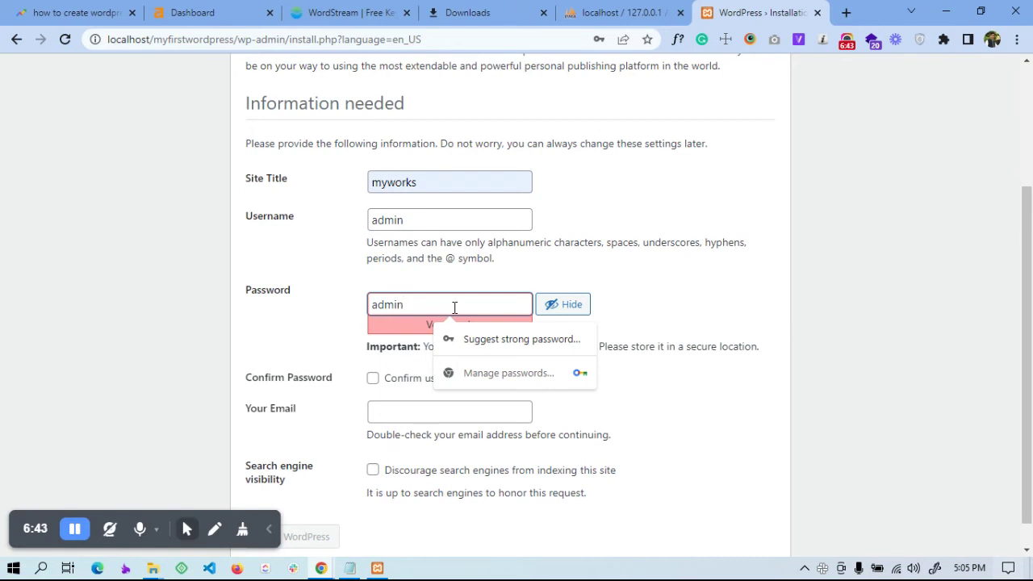
# Add the admin e-mail, confirm use of the weak password, and install WordPress
pyautogui.click(358, 316)
pyautogui.scroll(-1, 403, 428)
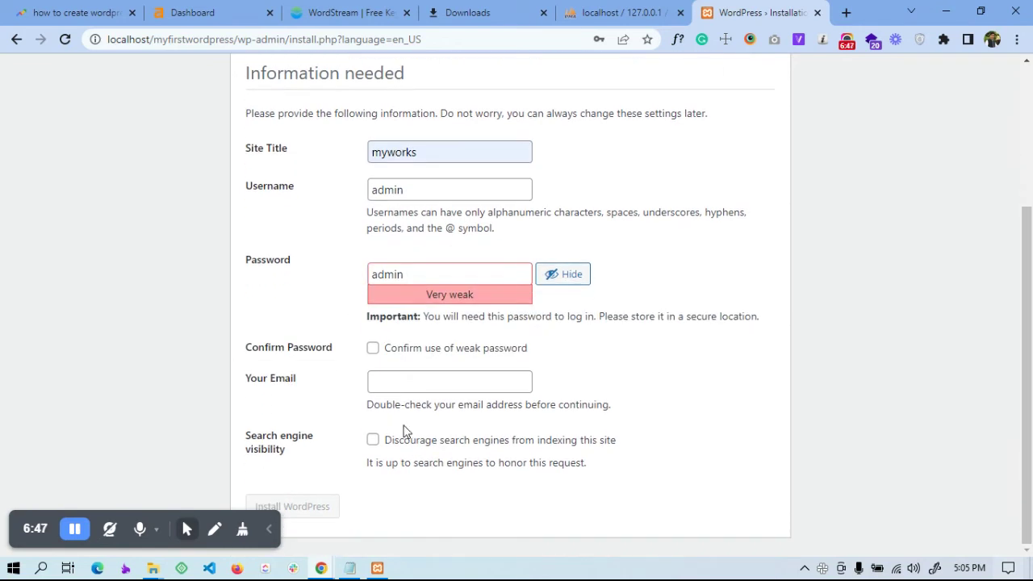
pyautogui.click(396, 384)
pyautogui.click(473, 409)
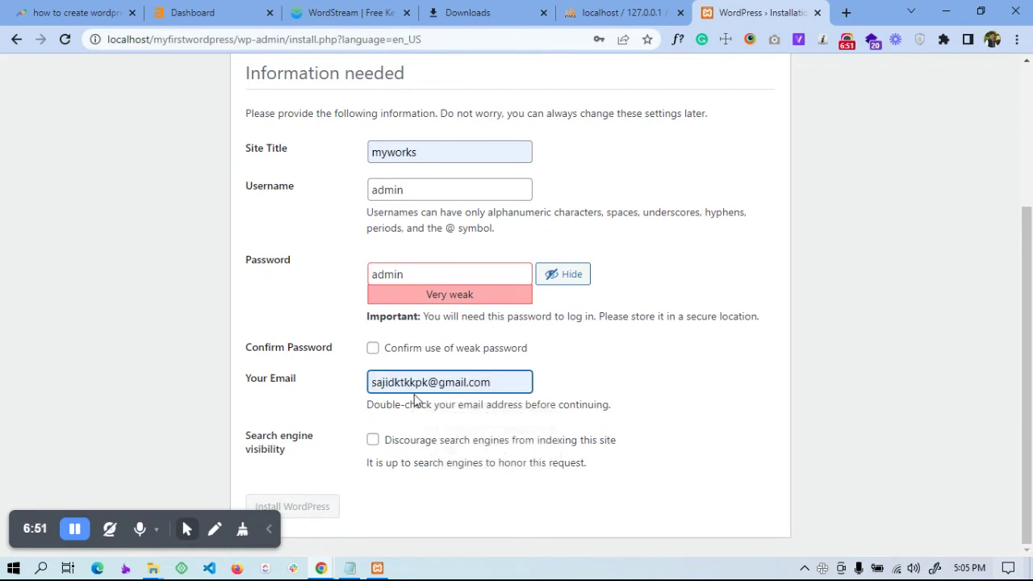
pyautogui.click(585, 371)
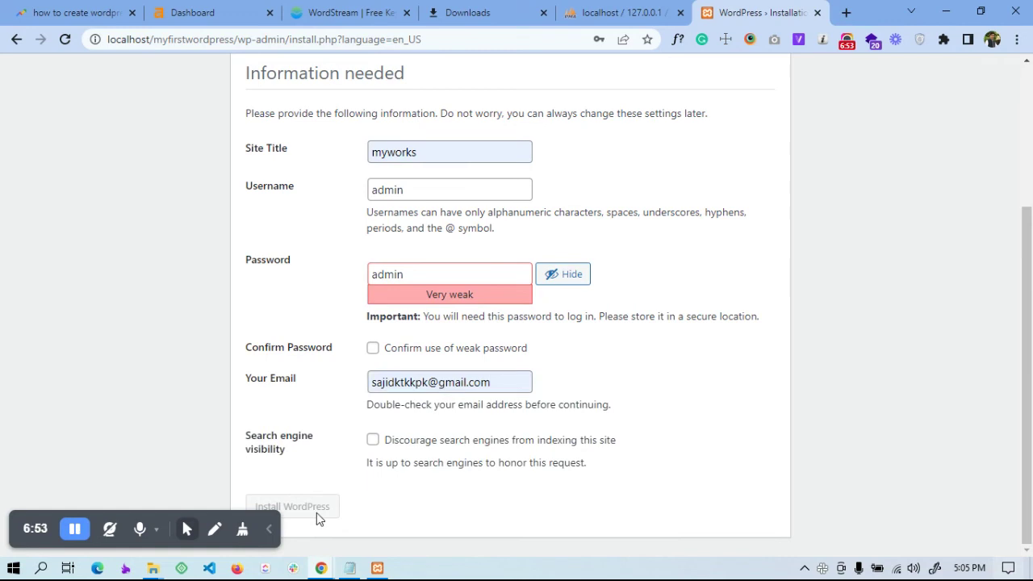
pyautogui.click(373, 348)
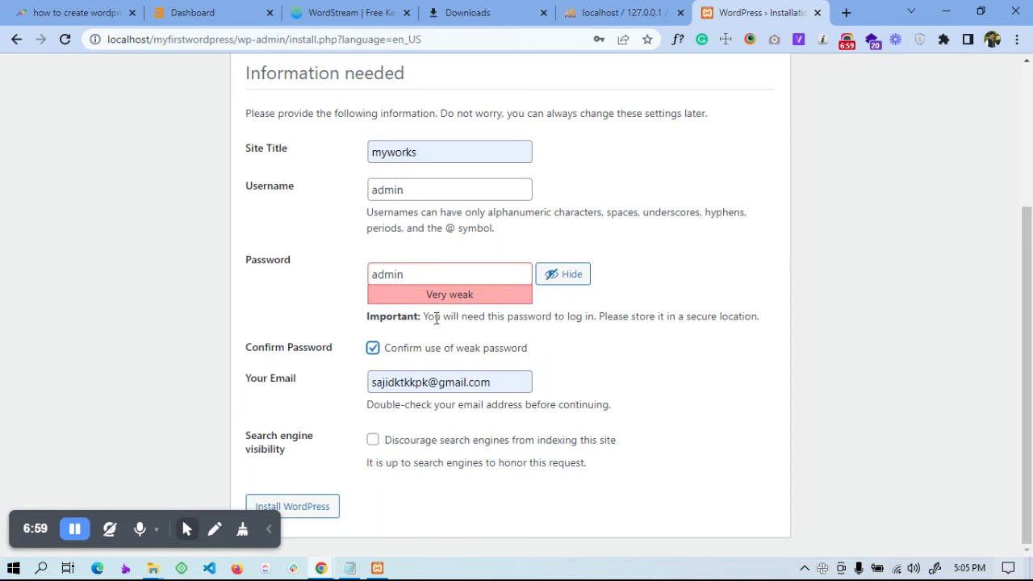
pyautogui.click(325, 506)
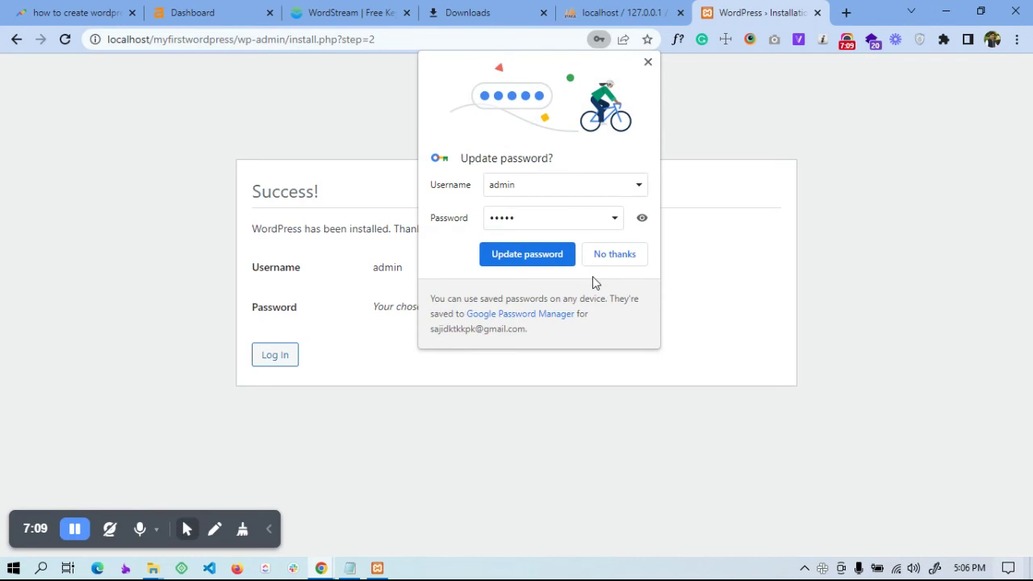
# Decline Chrome's password-update and breach popups, then continue to the WordPress login page
pyautogui.click(601, 254)
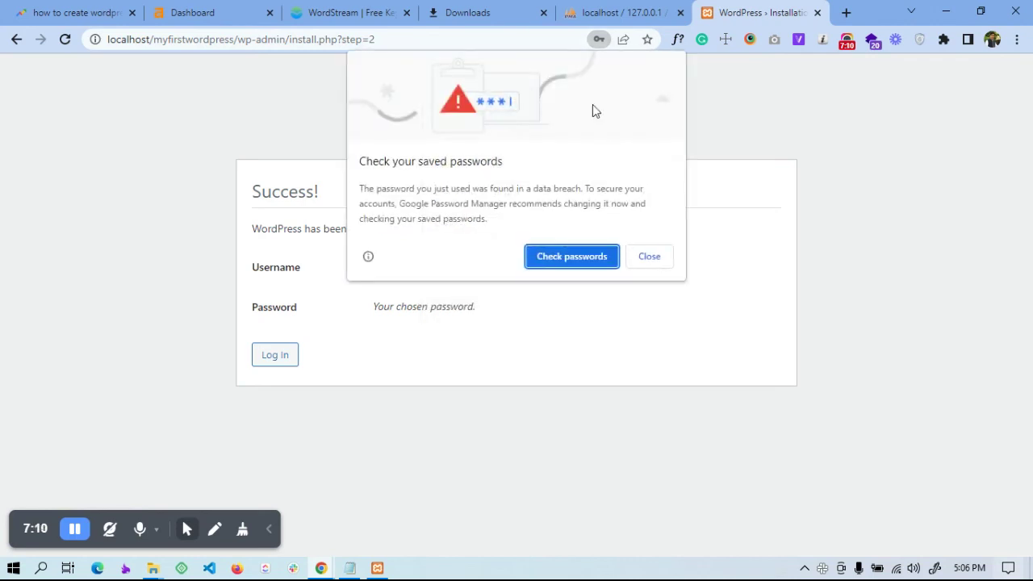
pyautogui.click(648, 258)
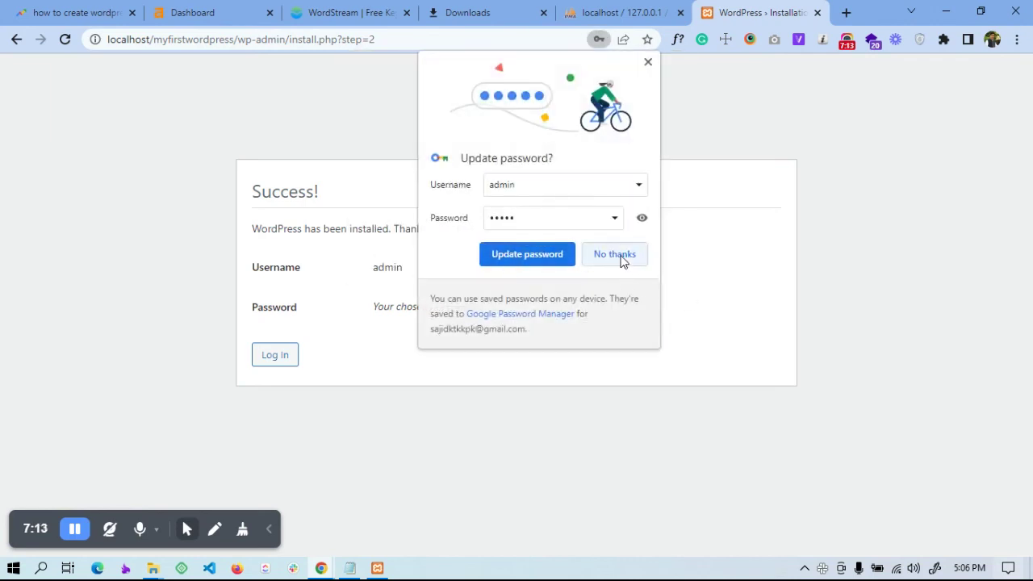
pyautogui.click(621, 259)
pyautogui.click(272, 367)
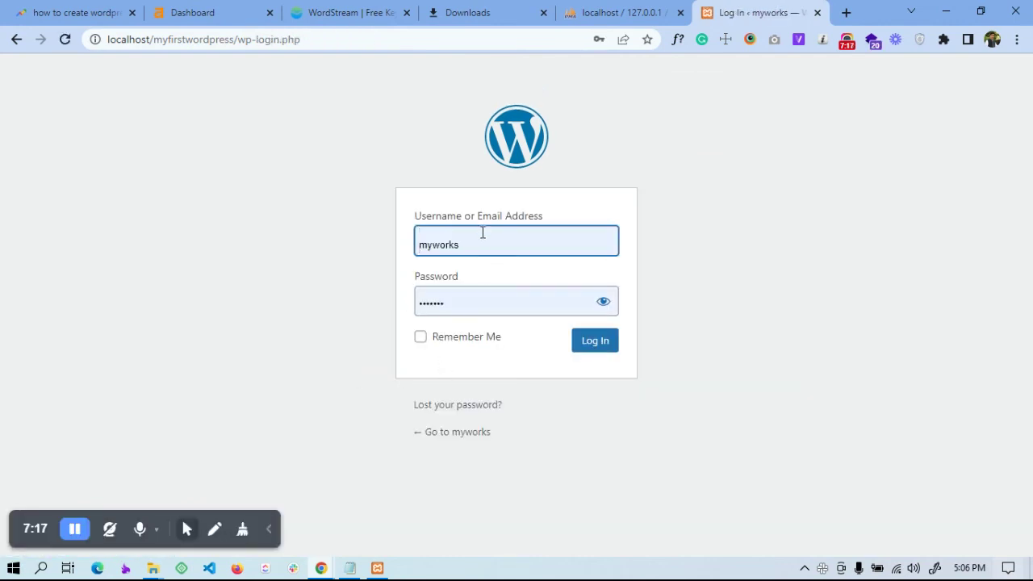
# After the autofilled myworks login fails, sign in with username admin and its password
pyautogui.click(605, 341)
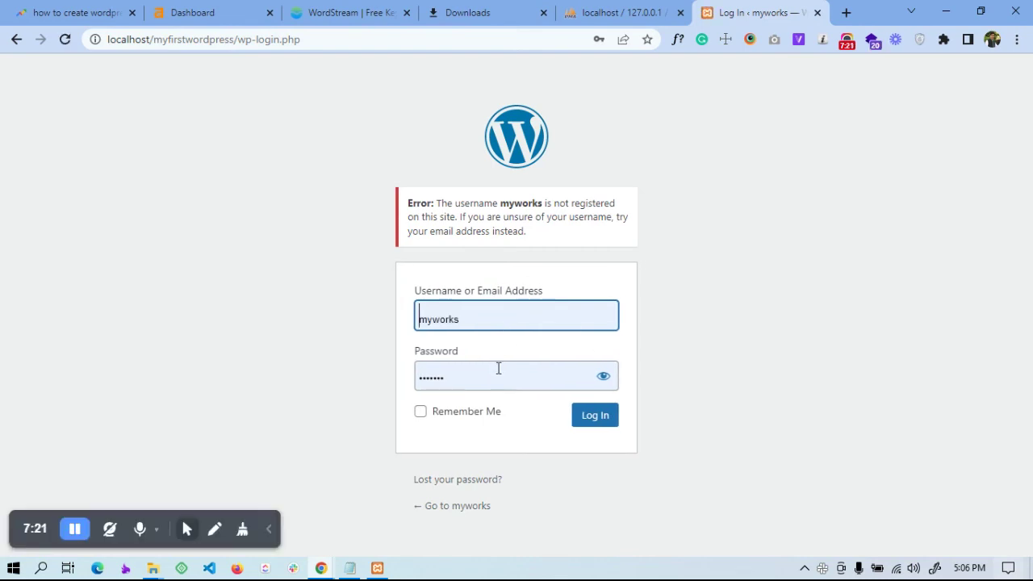
pyautogui.doubleClick(474, 329)
pyautogui.write('admin')
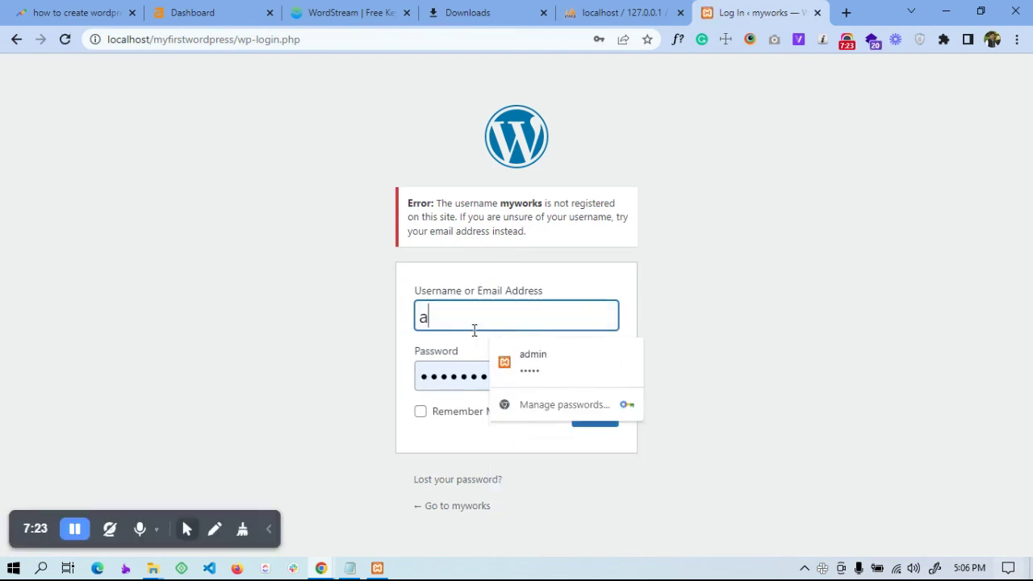
pyautogui.press('Tab')
pyautogui.write('adm')
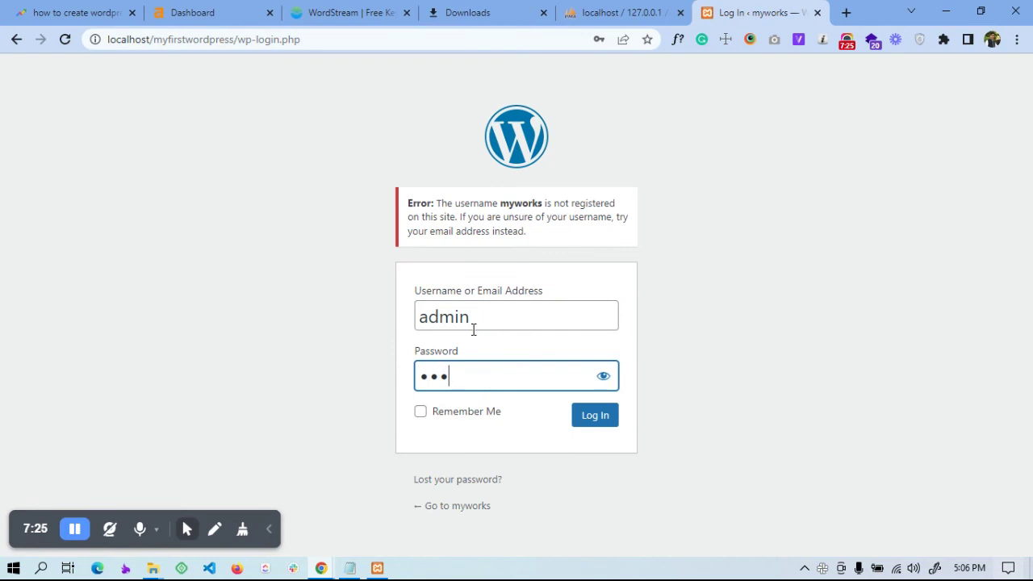
pyautogui.click(604, 416)
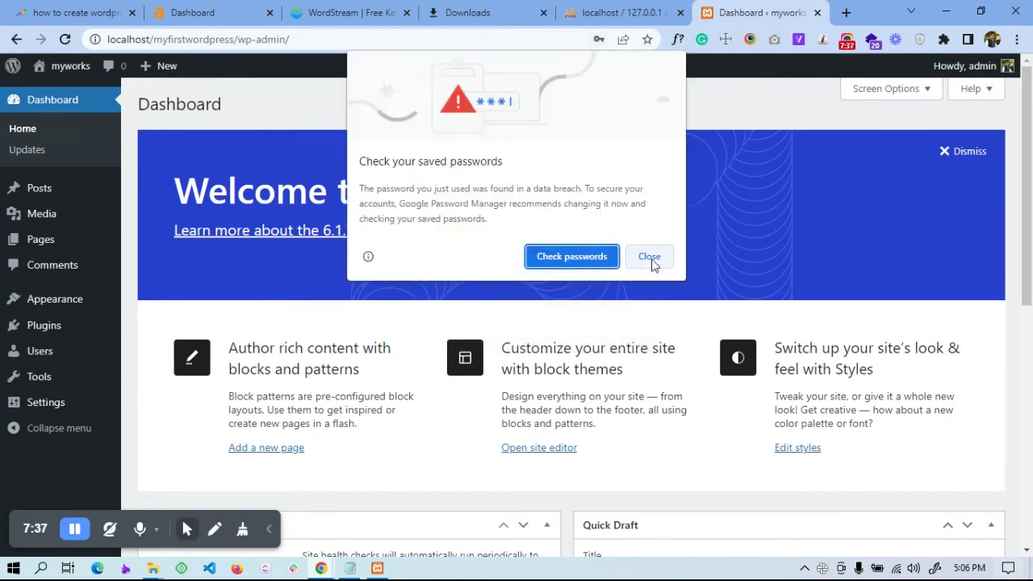
# Dismiss Chrome's password warnings and open the myworks front page in a new tab
pyautogui.click(649, 259)
pyautogui.click(614, 255)
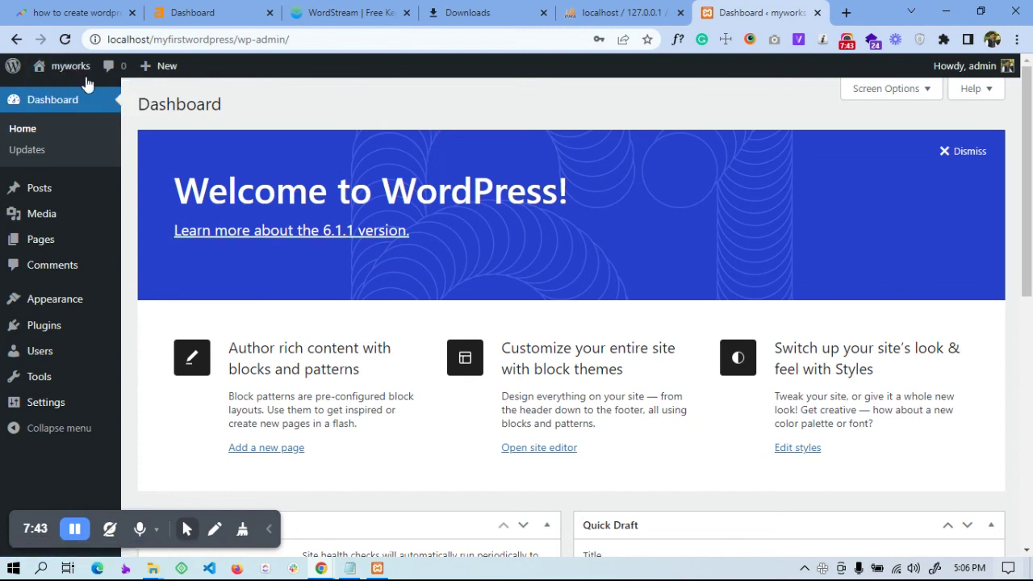
pyautogui.moveTo(65, 71)
pyautogui.middleClick(48, 92)
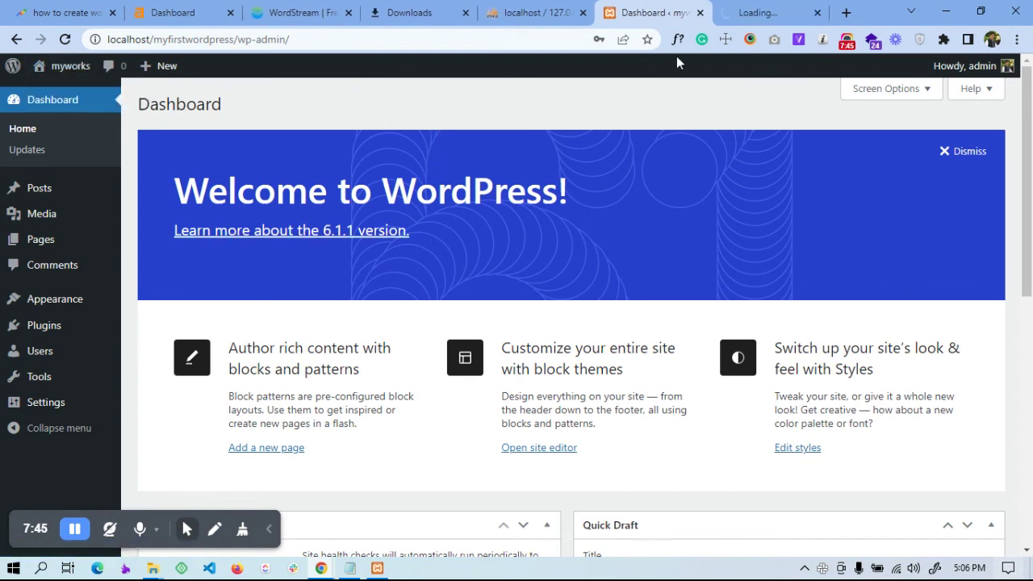
pyautogui.click(758, 12)
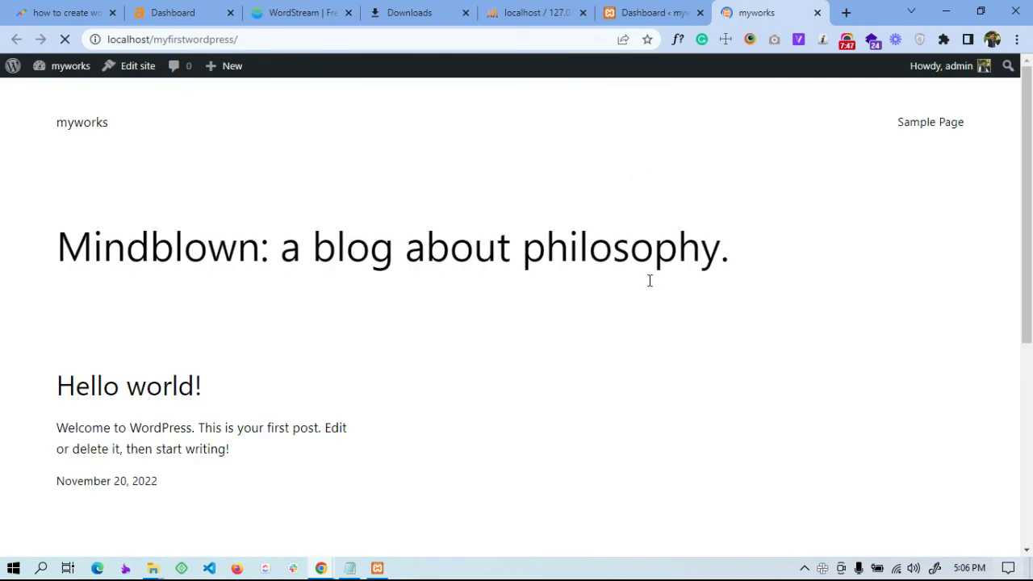
# Scroll through the front page's Hello world post, then close the tab back to the Dashboard
pyautogui.scroll(-5, 546, 282)
pyautogui.scroll(5, 554, 265)
pyautogui.scroll(-5, 688, 244)
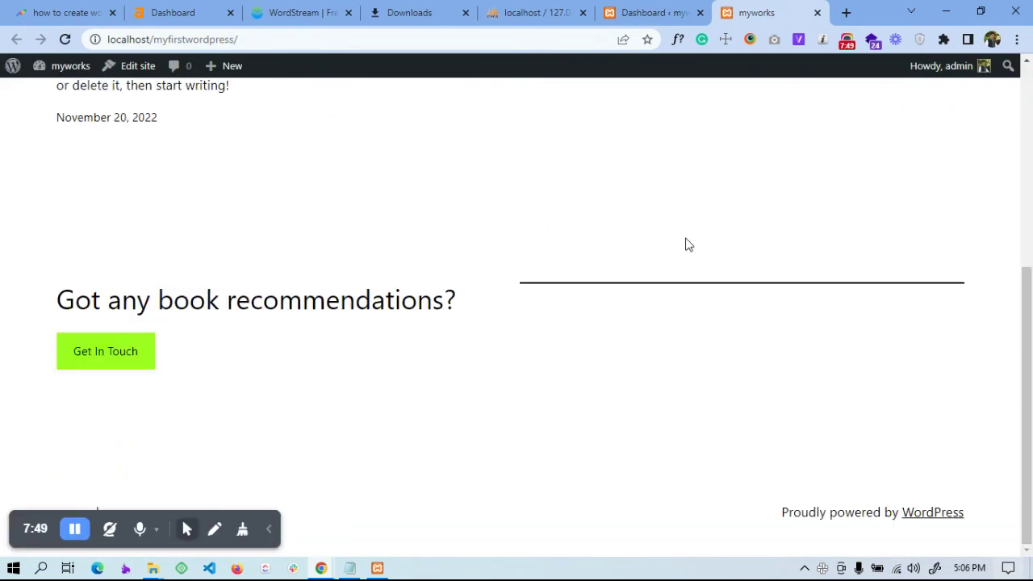
pyautogui.click(817, 12)
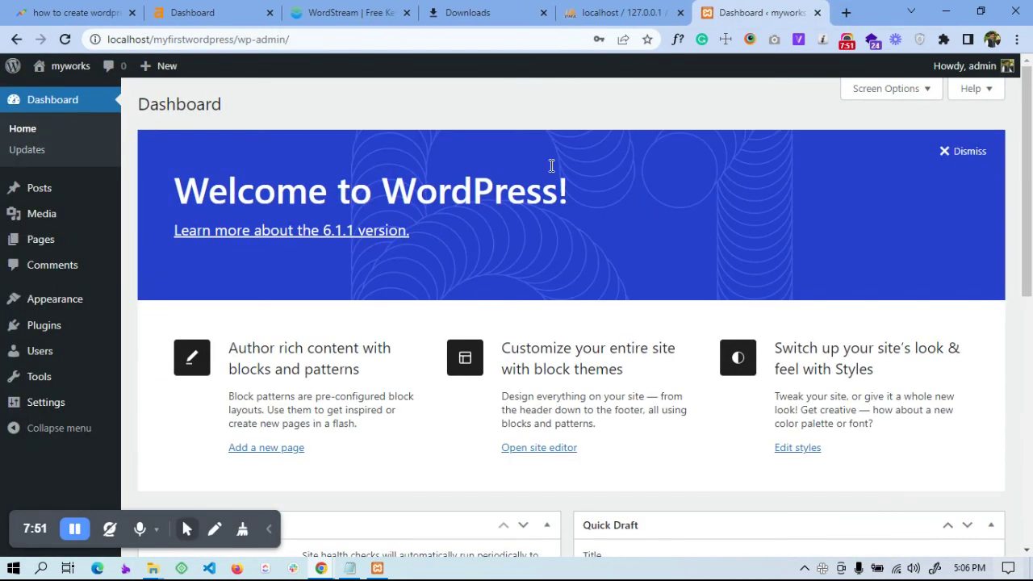